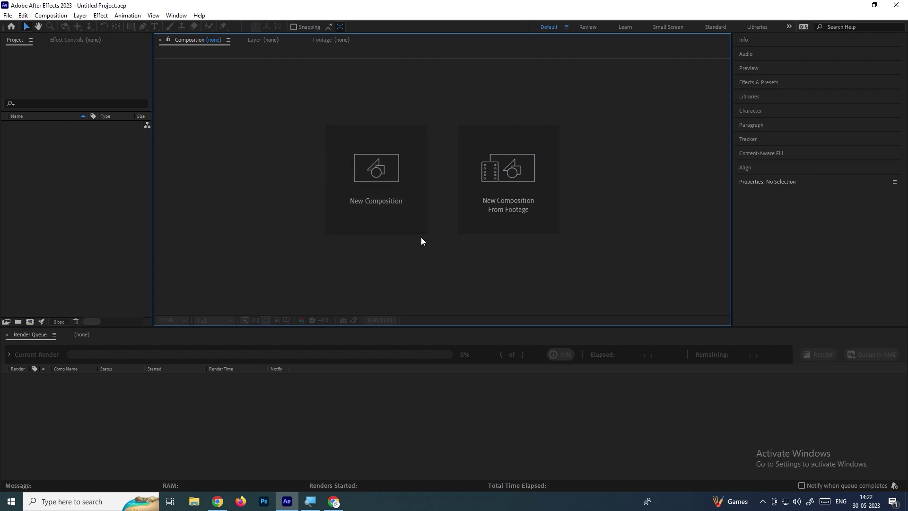
- Create a new HD 1920x1080 composition at 29.97 fps with a duration of 0;00;15;18
click(51, 15)
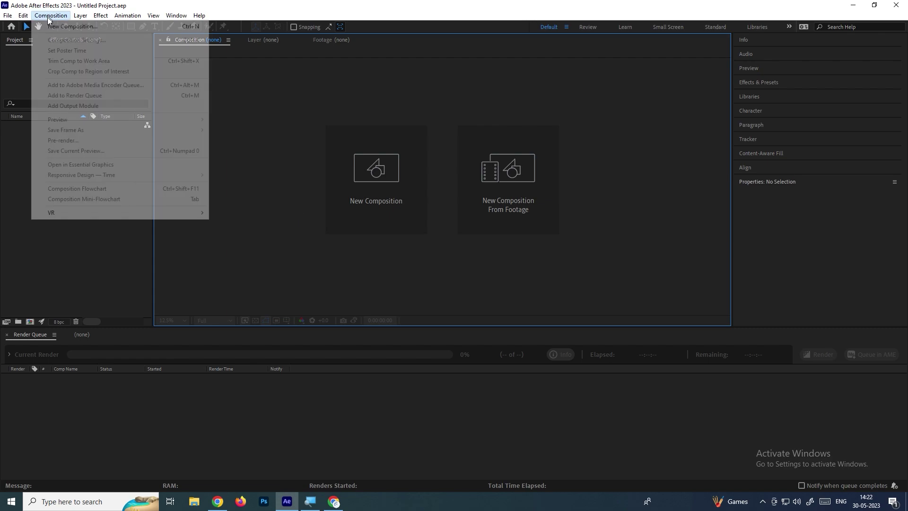
click(59, 27)
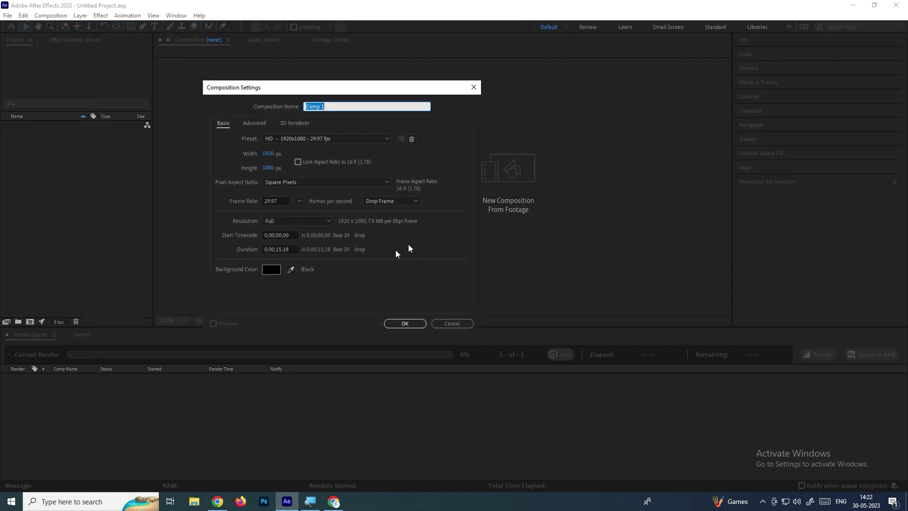
click(410, 324)
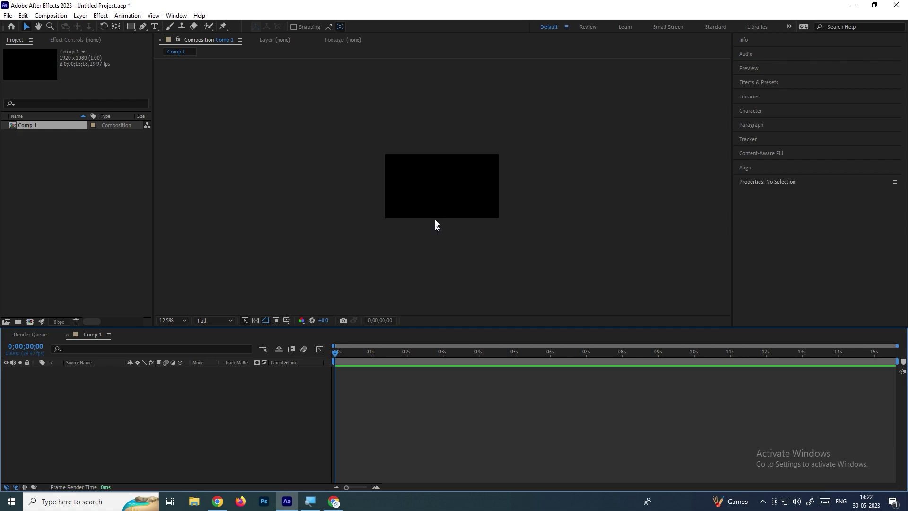
drag(501, 184, 444, 189)
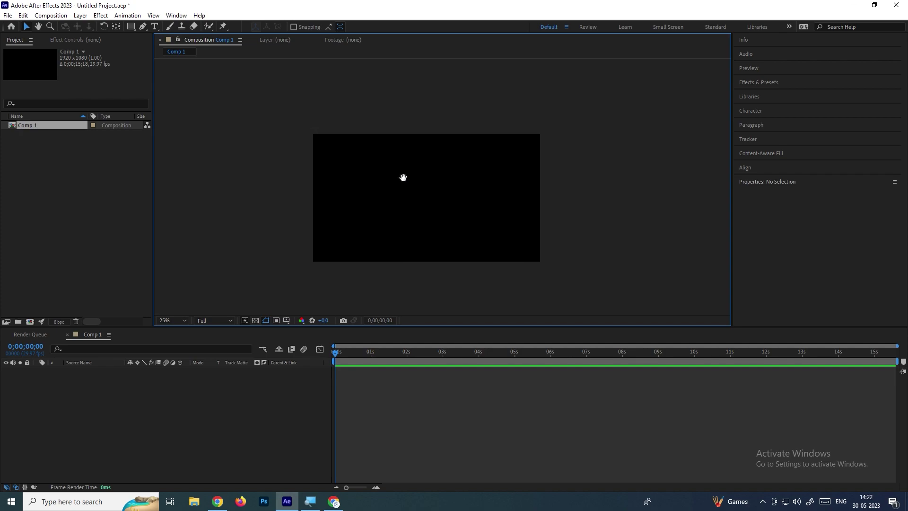
click(135, 172)
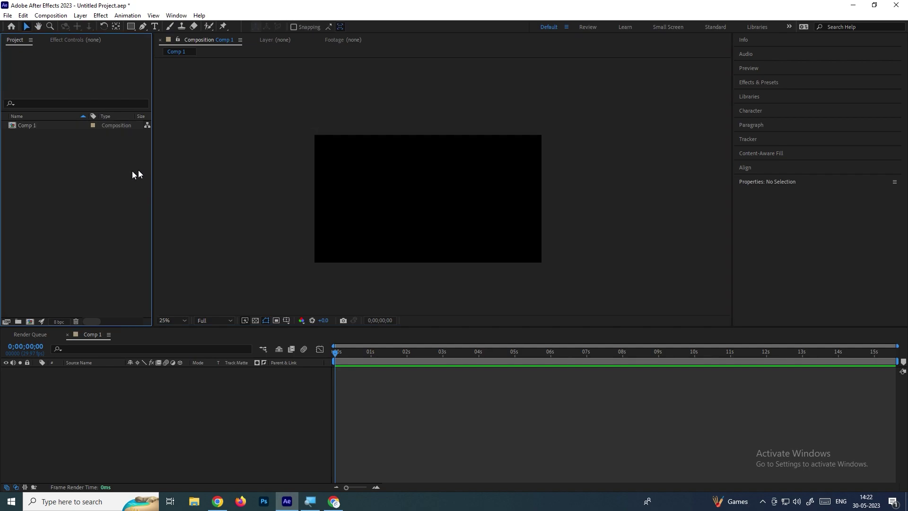
- Draw a circle with the Ellipse tool in the middle of the composition, with a red 19 px stroke and no fill
click(131, 27)
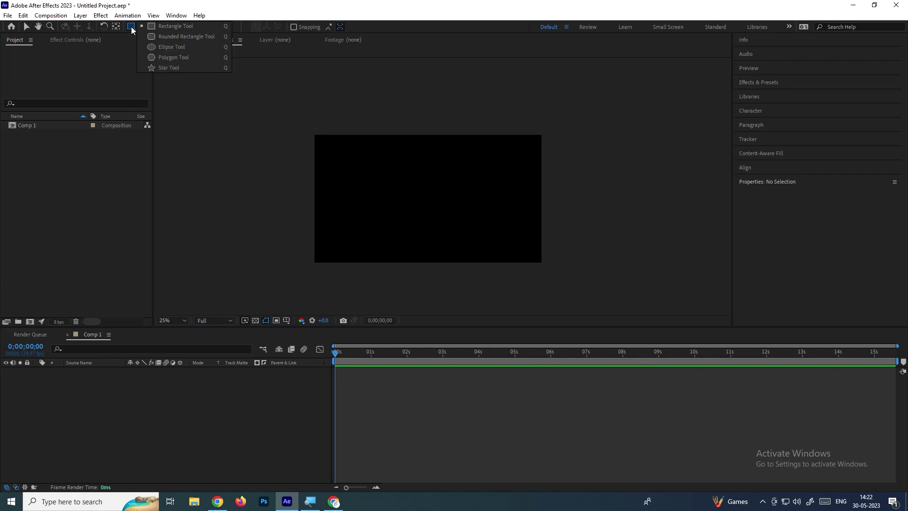
click(160, 47)
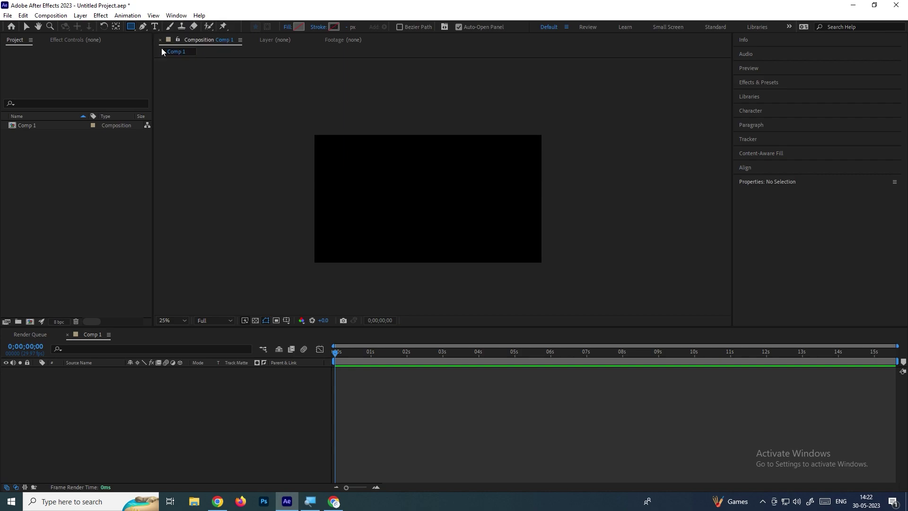
click(319, 29)
click(401, 211)
click(428, 265)
mouse_move(386, 159)
mouse_down()
mouse_move(460, 213)
mouse_move(487, 245)
mouse_move(479, 235)
mouse_up()
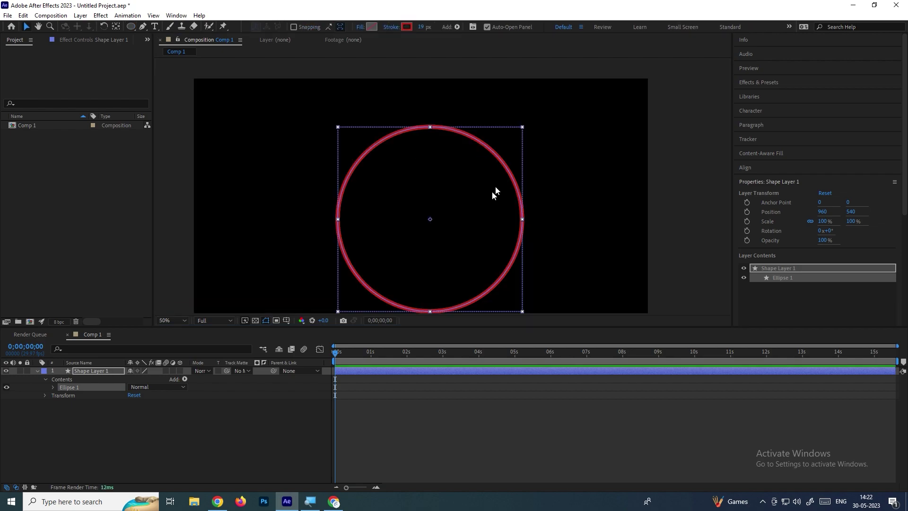
- Thicken the circle's stroke to 55 px and move the shape layer to about position 916, 448
mouse_move(422, 28)
mouse_down()
mouse_move(459, 39)
mouse_move(448, 40)
mouse_up()
mouse_move(524, 217)
mouse_down()
mouse_move(508, 170)
mouse_move(488, 171)
mouse_up()
click(651, 171)
scroll(652, 169, down, 1)
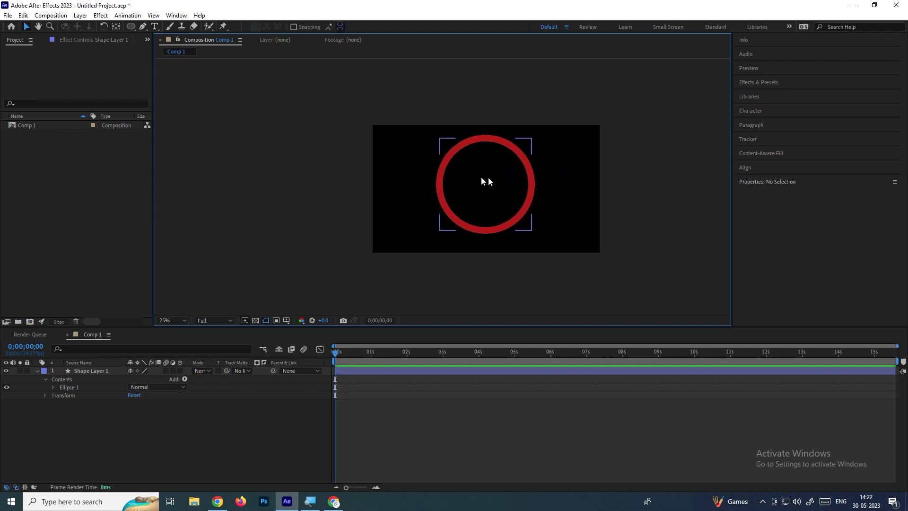
click(530, 176)
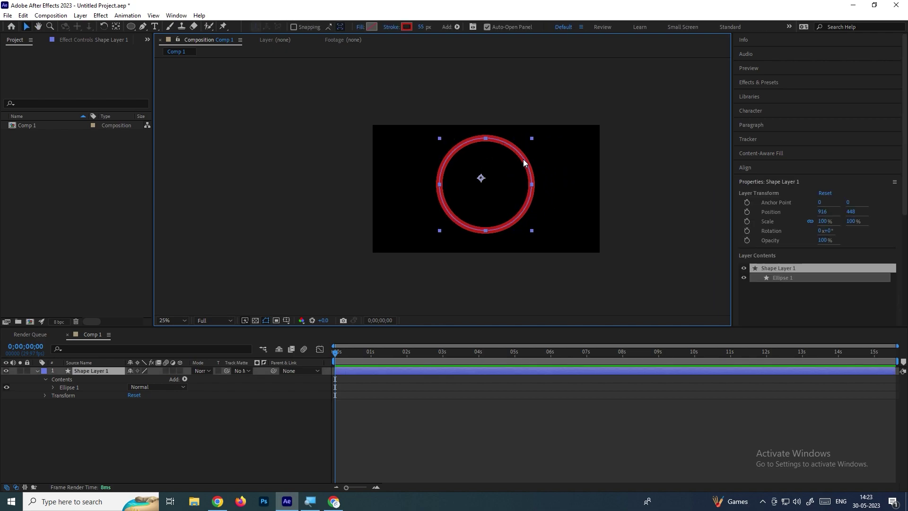
drag(535, 168, 462, 153)
scroll(440, 168, up, 1)
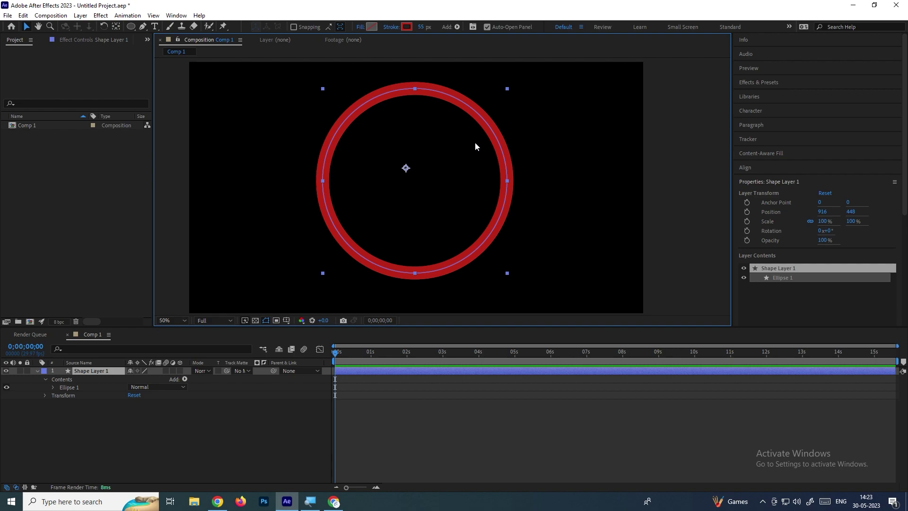
- Add Trim Paths to the shape layer's contents and expand its properties
click(70, 381)
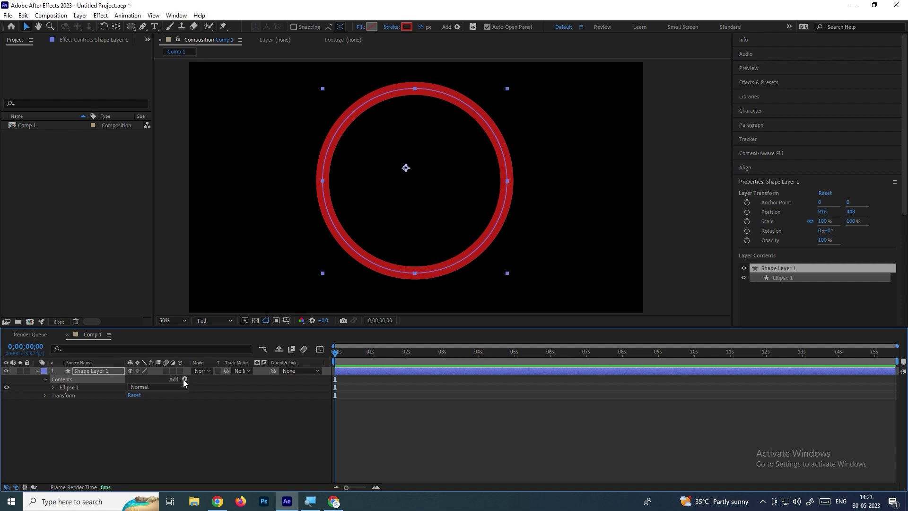
click(184, 379)
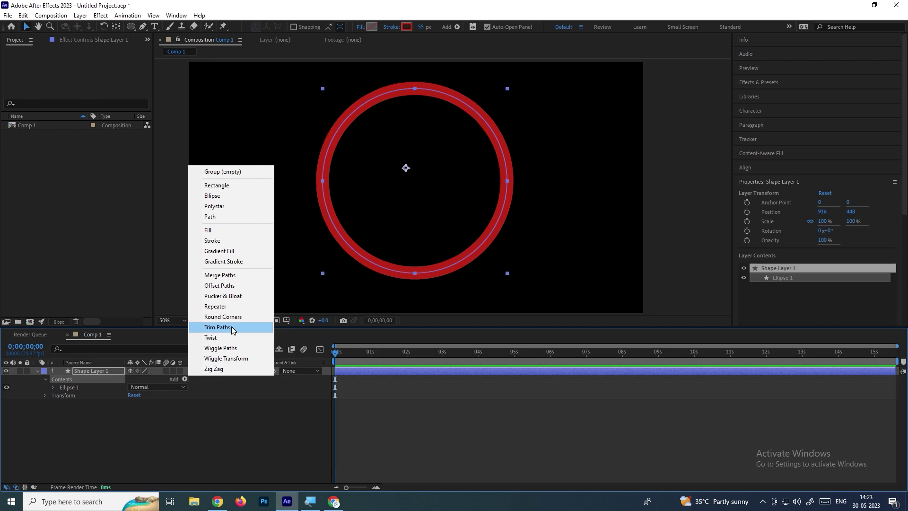
click(217, 327)
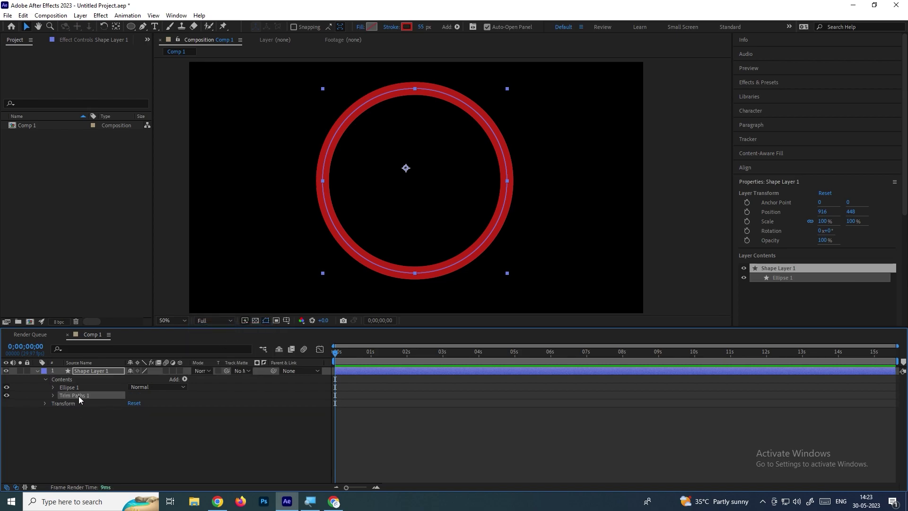
click(53, 396)
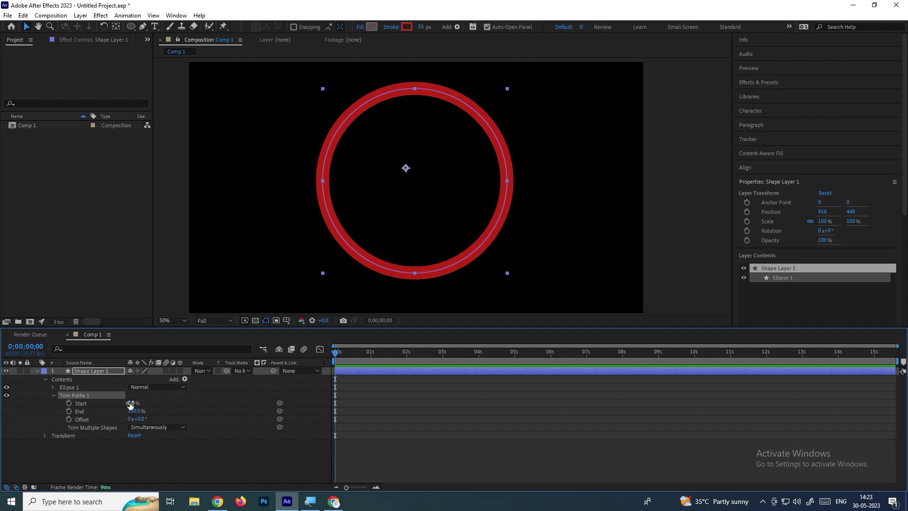
- Try out different Trim Paths Start and End values on the circle, finishing with Start at 0% and End at 78%
drag(134, 403, 175, 411)
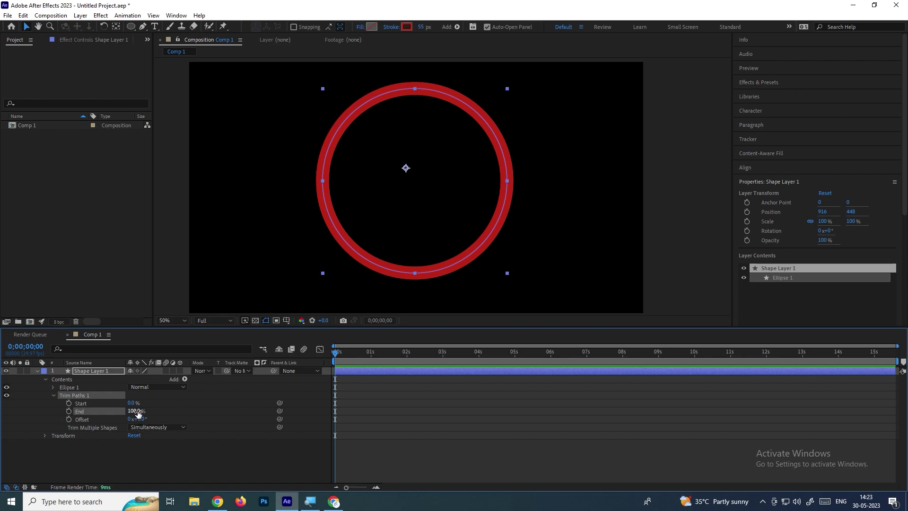
drag(132, 411, 71, 420)
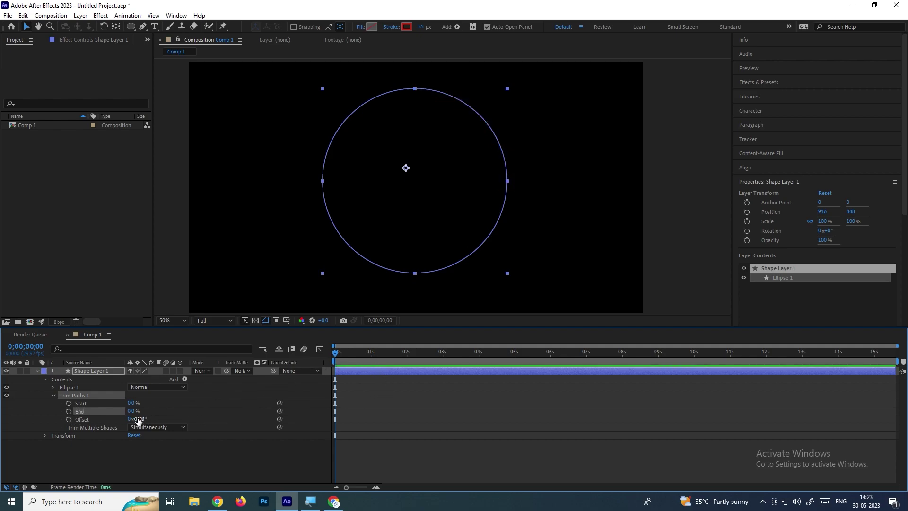
mouse_move(131, 411)
mouse_down()
mouse_move(164, 417)
mouse_move(147, 420)
mouse_up()
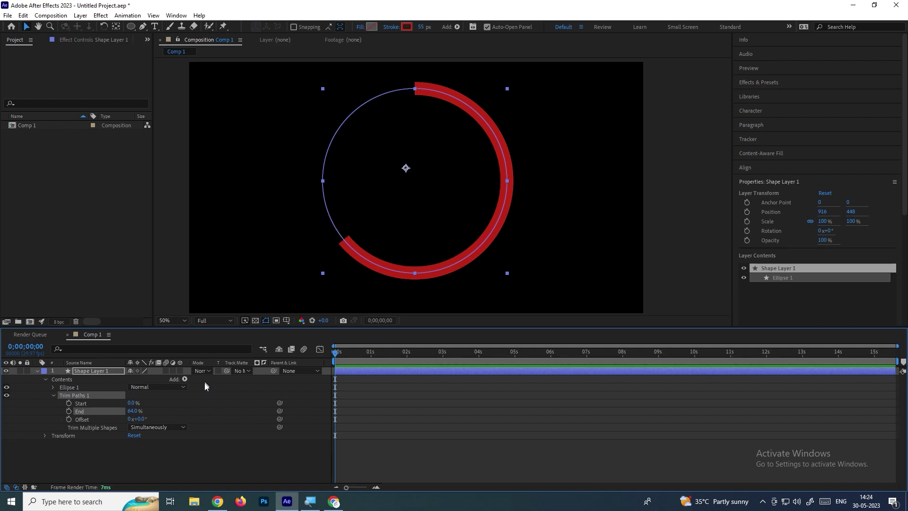
drag(132, 411, 141, 411)
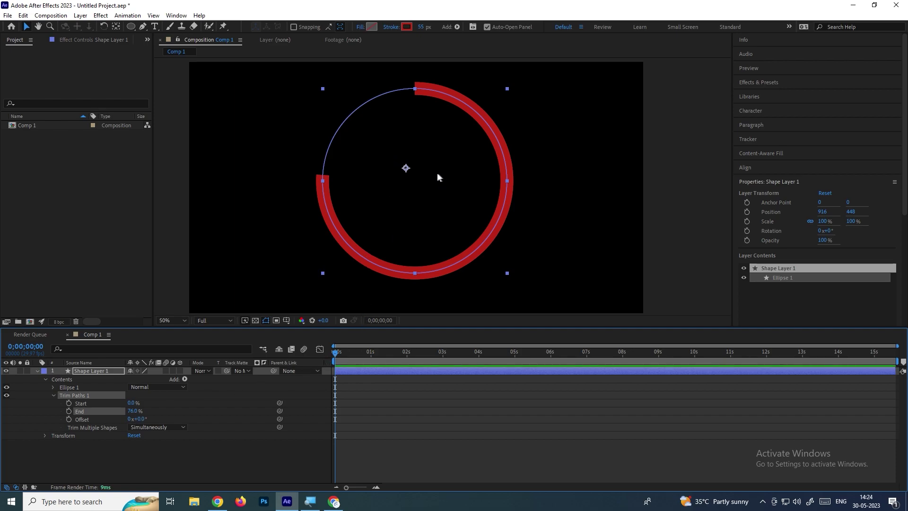
mouse_move(137, 411)
mouse_down()
mouse_move(128, 413)
mouse_move(142, 415)
mouse_up()
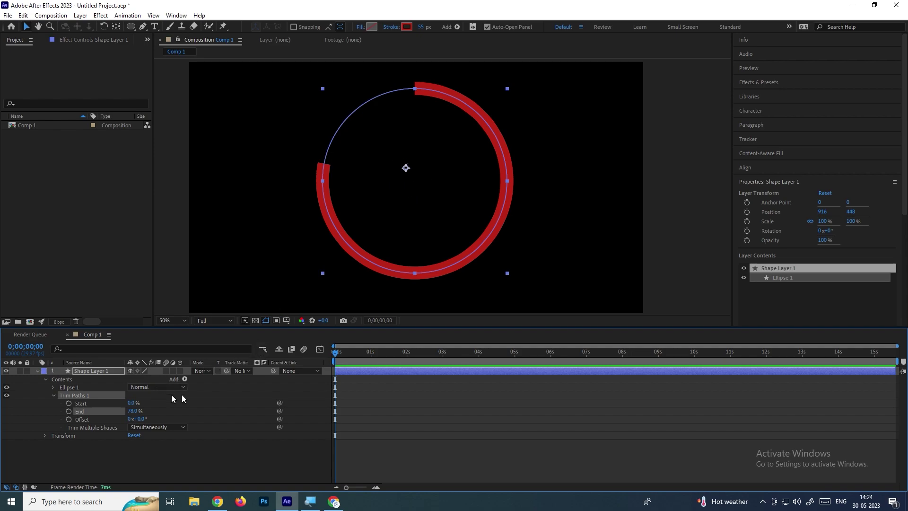
- Keyframe the Trim Paths End value from 0% at the start of the timeline to 84% at 2 seconds
click(135, 411)
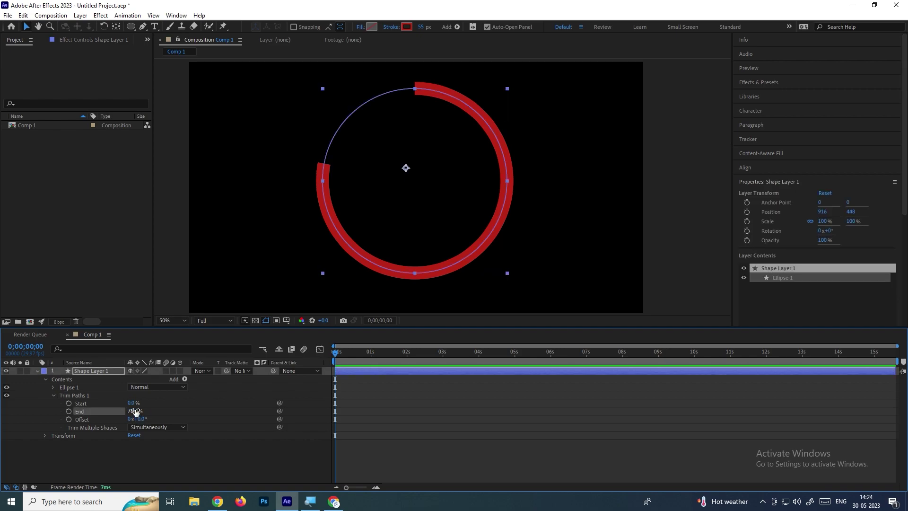
text(0)
key(Return)
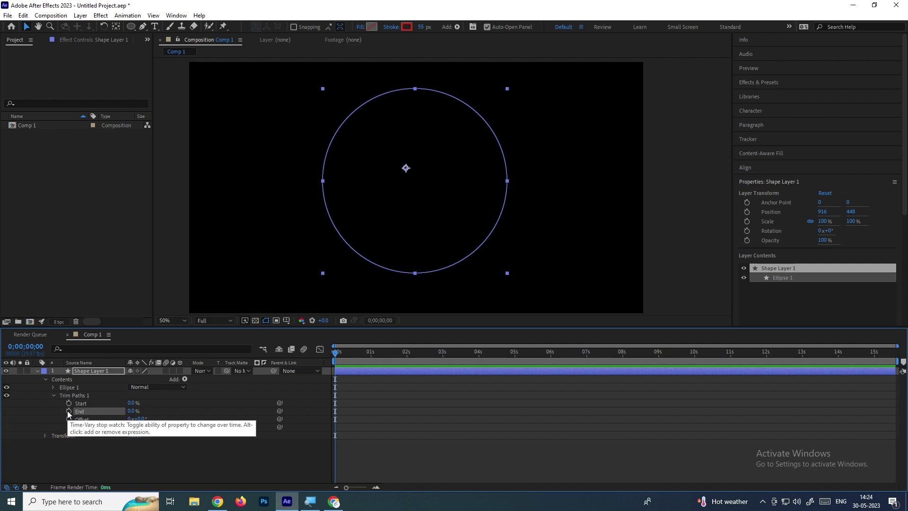
drag(369, 361, 408, 365)
drag(133, 411, 177, 417)
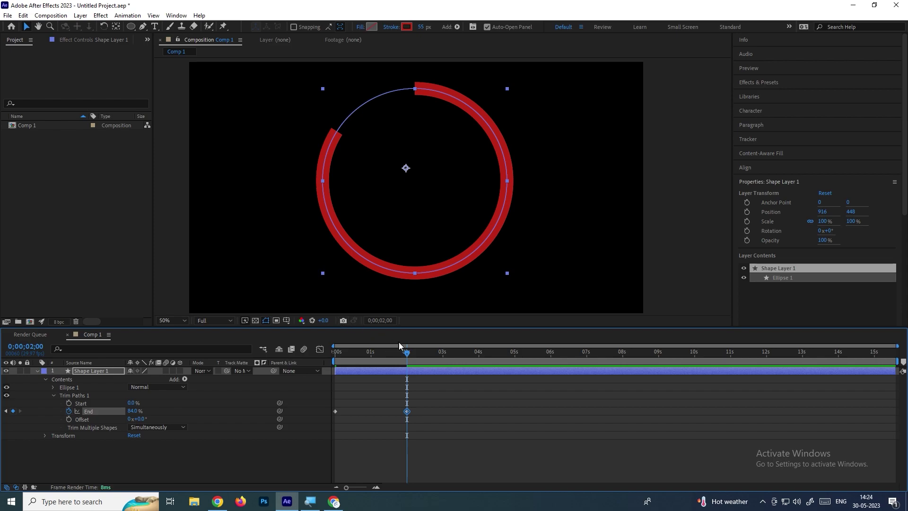
- Play back the ring animation from the start of the timeline
drag(407, 353, 349, 353)
key(space)
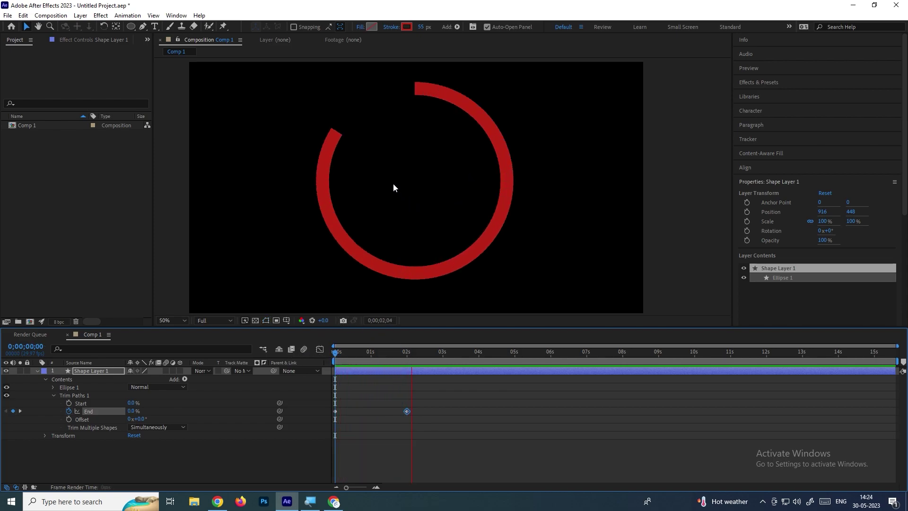
drag(421, 353, 342, 352)
key(space)
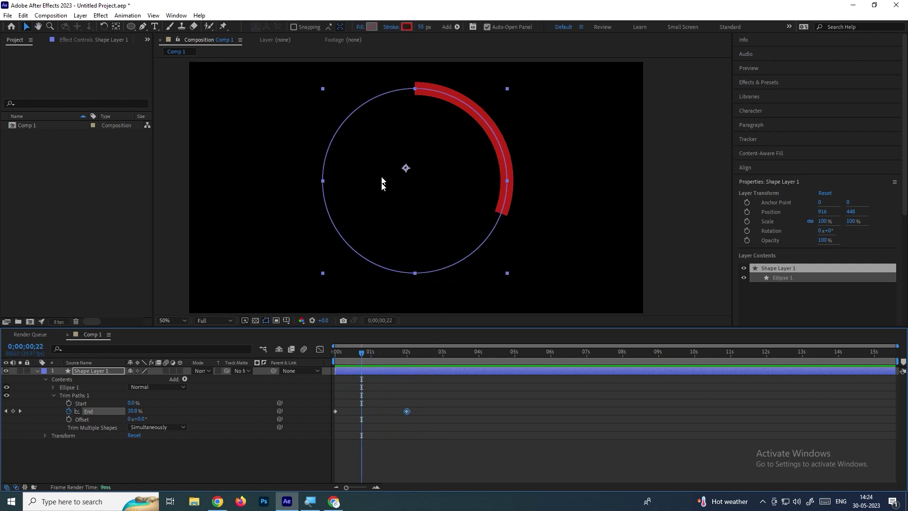
- Collapse the shape layer's properties and add a text layer reading "123" inside the ring
click(36, 372)
click(117, 399)
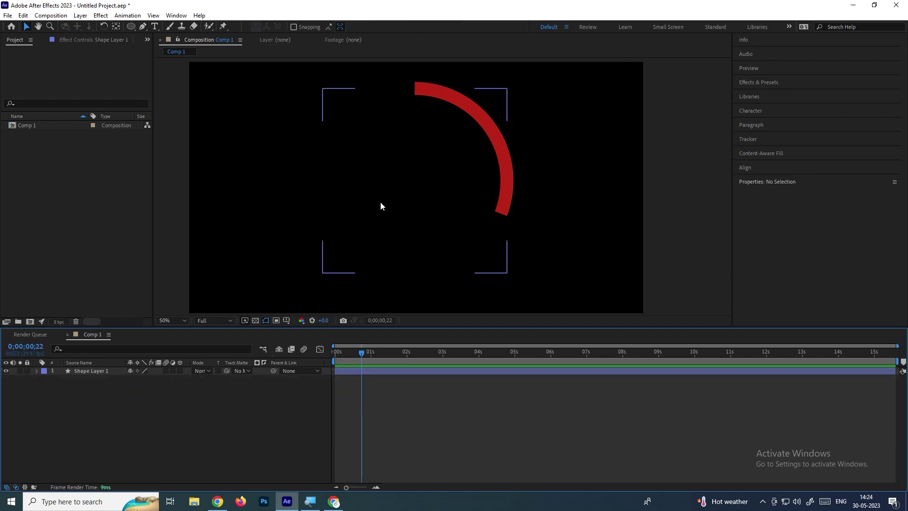
click(155, 26)
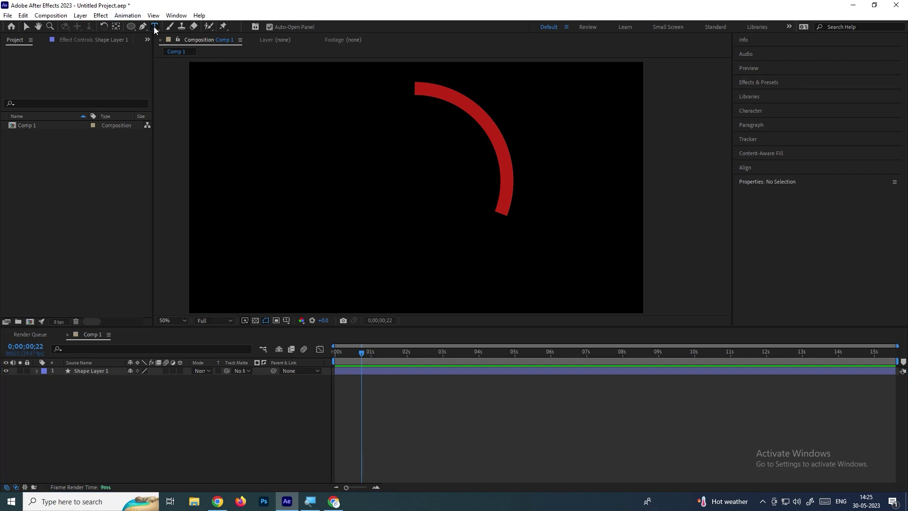
click(395, 170)
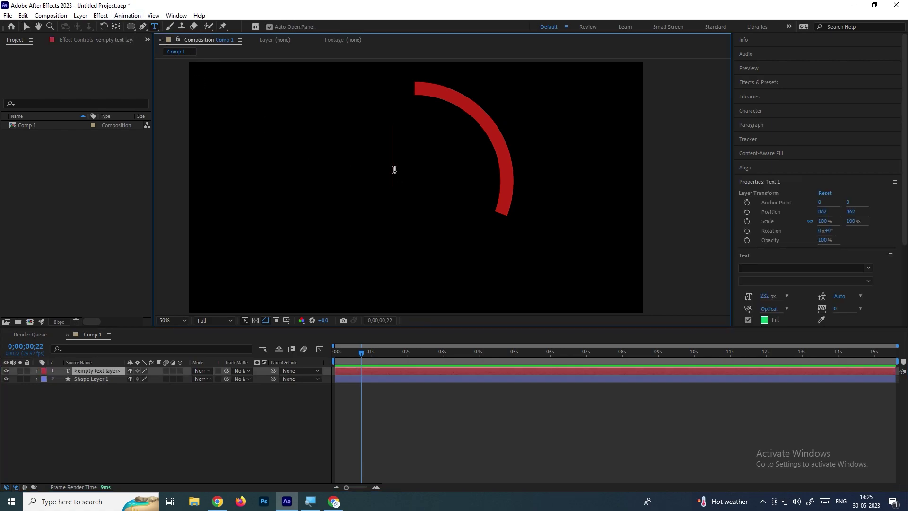
text(123)
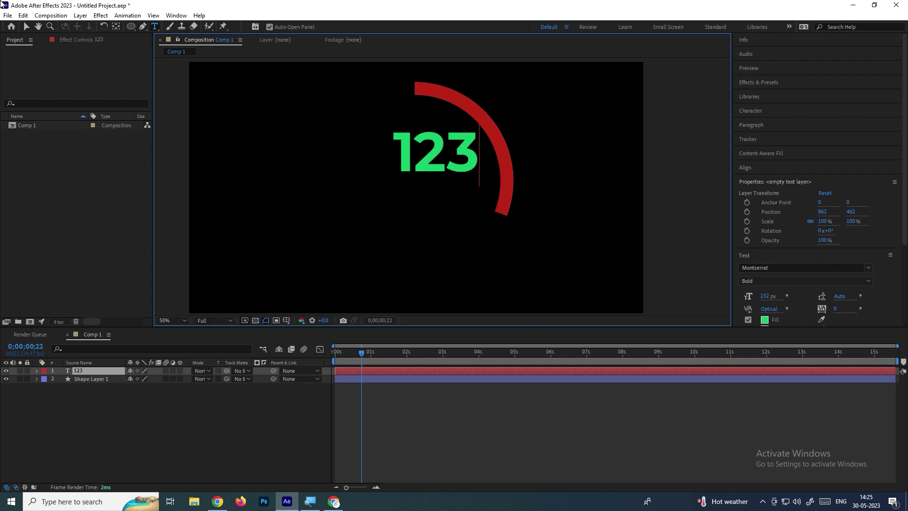
- Move the "123" text closer to the ring's centre and scale it down
click(26, 26)
drag(439, 158, 429, 166)
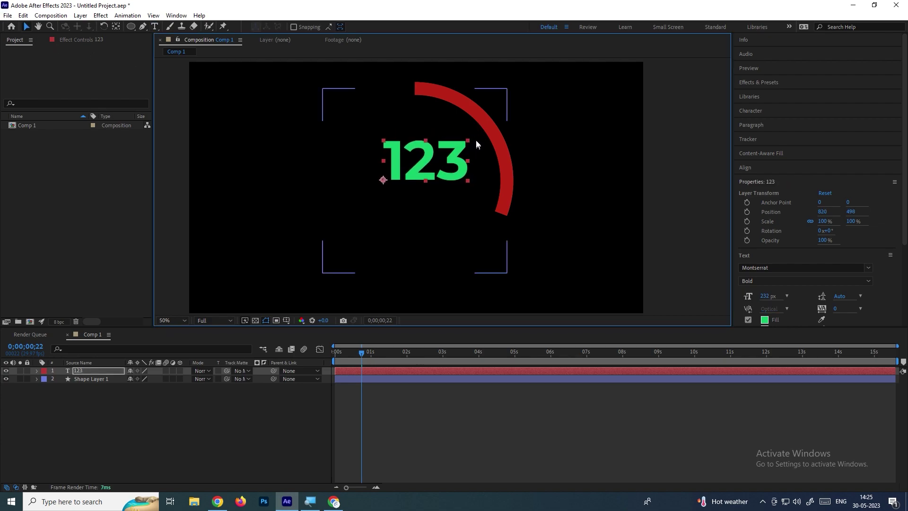
drag(469, 141, 445, 163)
- Align the text and ring layers to each other's horizontal centre, and undo a trial vertical centre alignment
drag(107, 409, 95, 370)
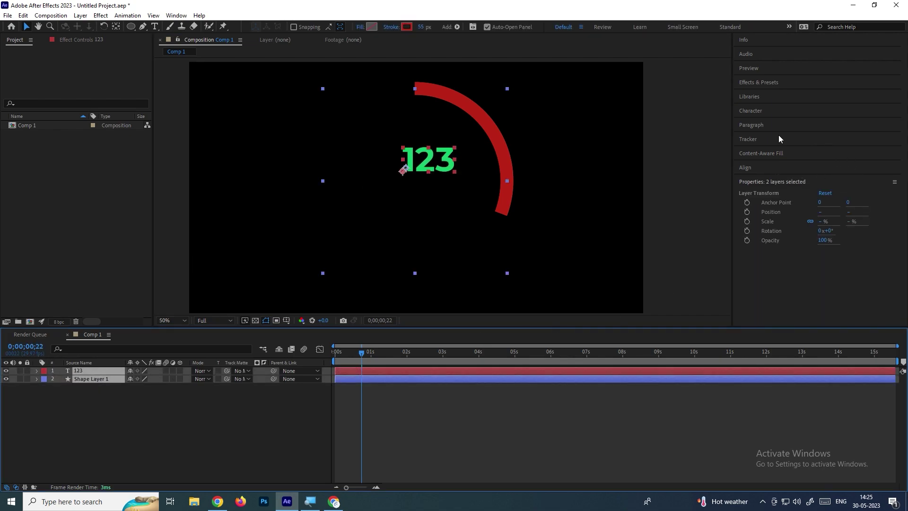
click(760, 168)
click(760, 191)
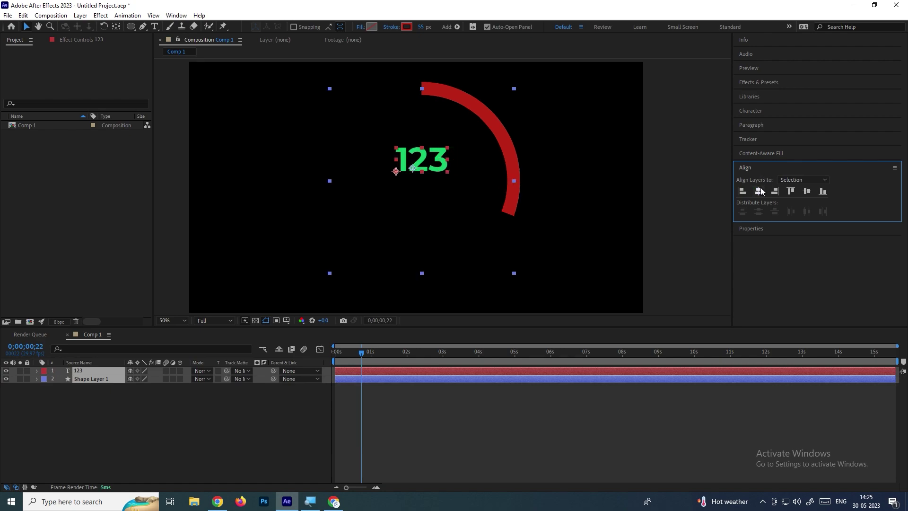
click(807, 192)
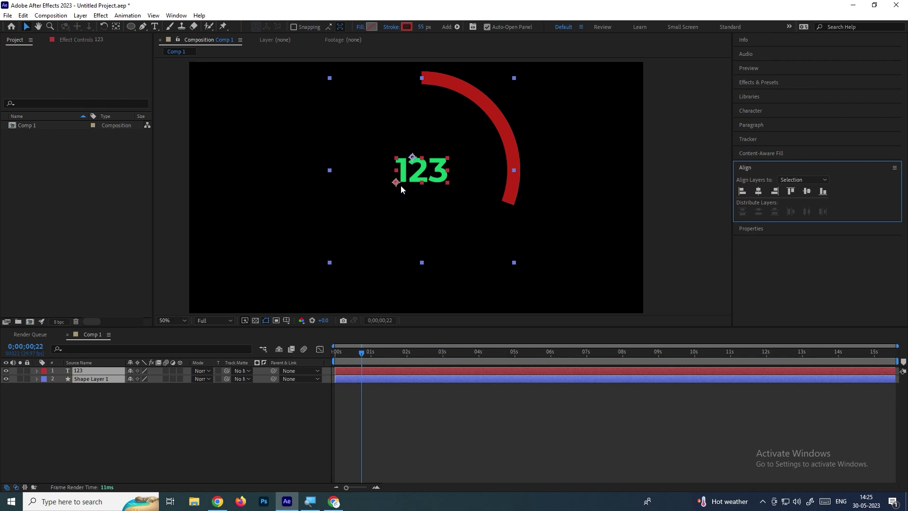
key(ctrl+z)
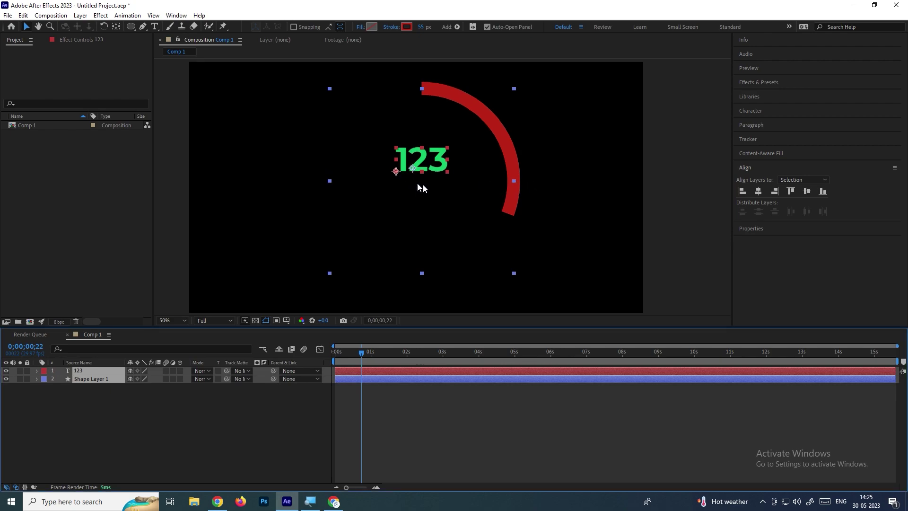
- Move the anchor points of the "123" text and the ring shape to the centre of their own layers
click(553, 189)
click(415, 168)
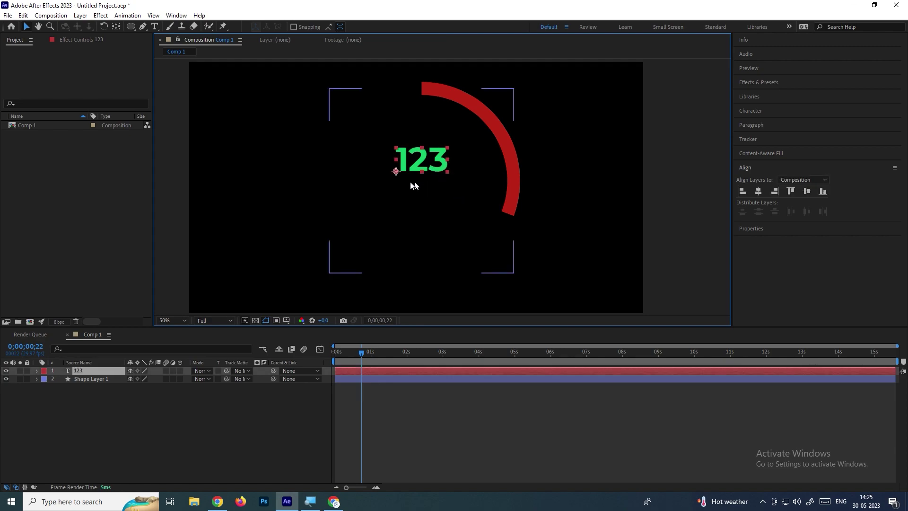
click(116, 26)
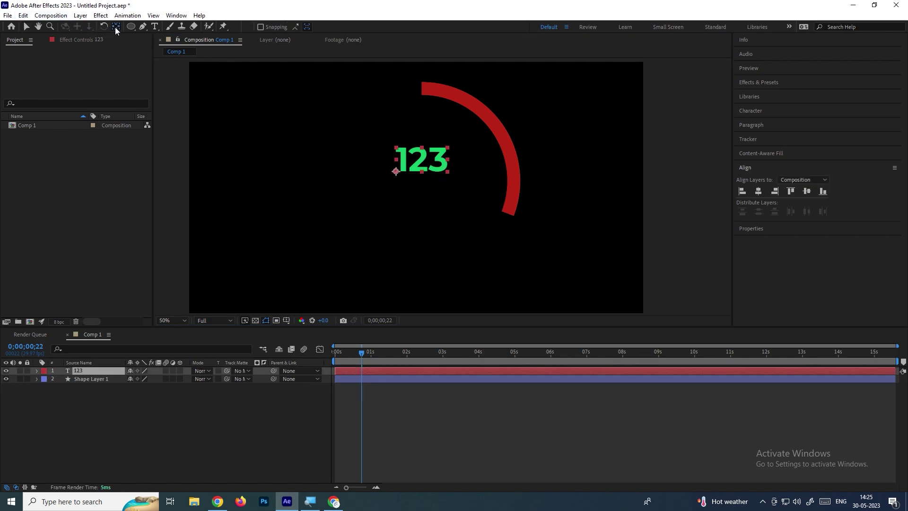
drag(396, 171, 401, 170)
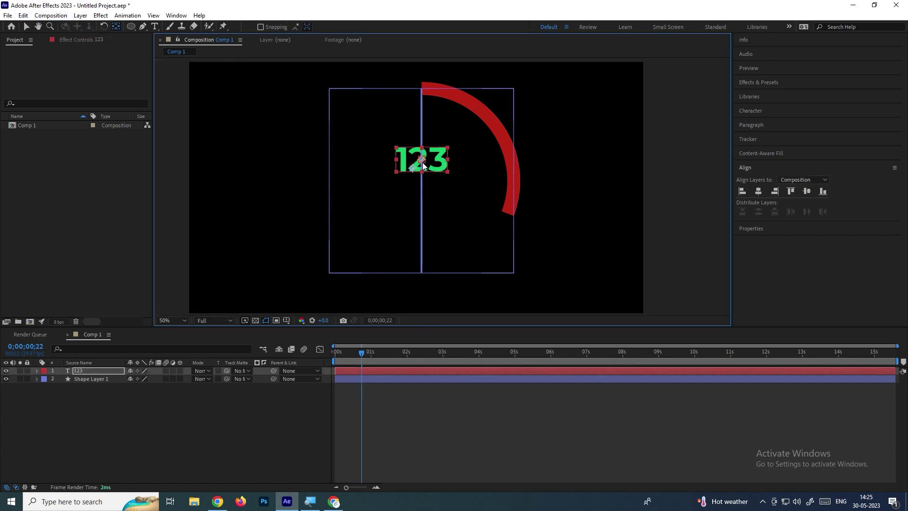
click(512, 179)
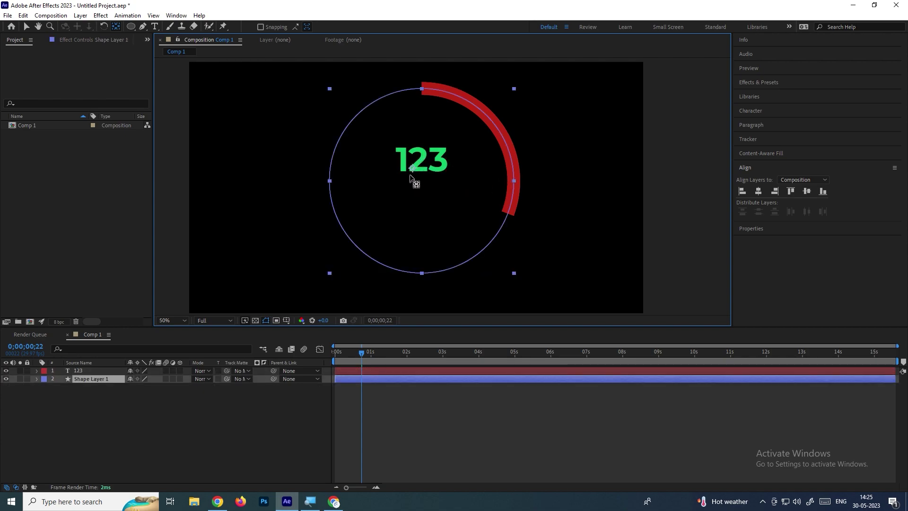
drag(413, 169, 420, 185)
- Align the "123" text and Shape Layer 1 to each other's horizontal and vertical centres
drag(399, 355, 419, 355)
drag(282, 415, 90, 368)
click(759, 192)
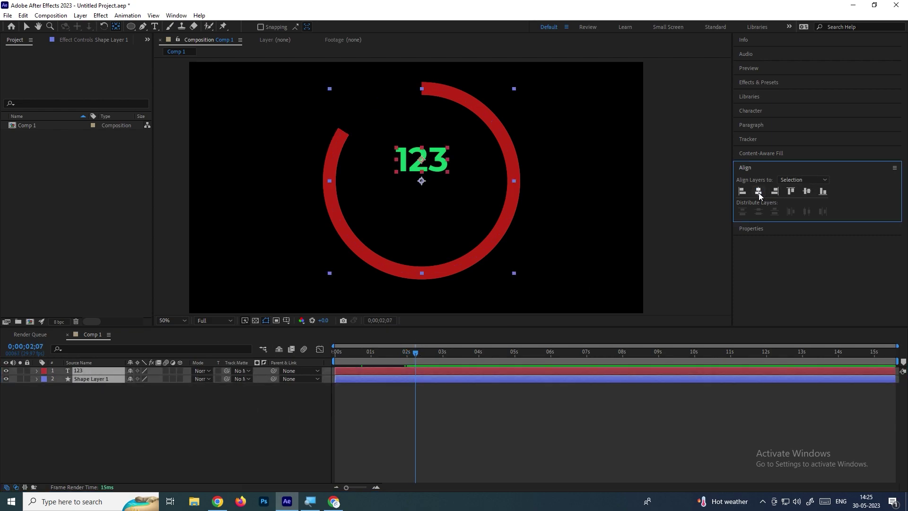
click(807, 192)
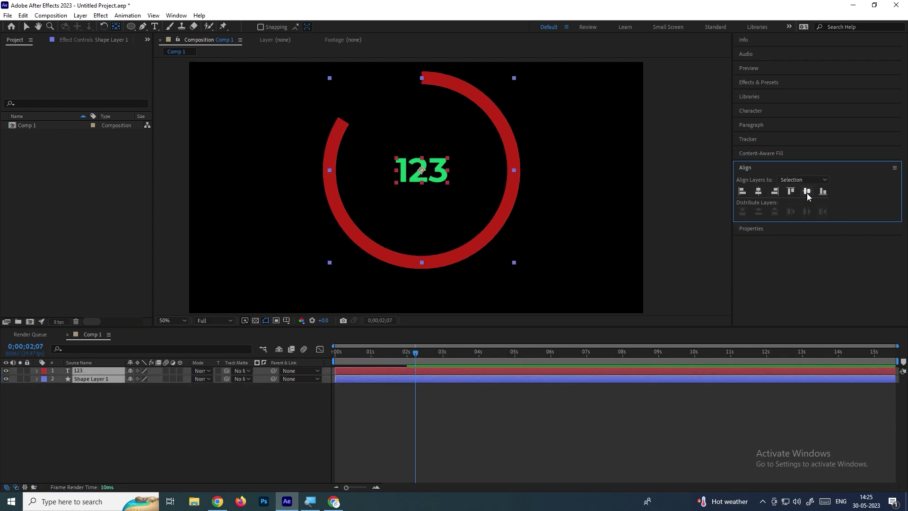
click(26, 27)
scroll(429, 178, down, 1)
click(616, 265)
scroll(617, 167, up, 1)
- Preview the ring animation and reveal only Shape Layer 1's keyframed Trim Paths End property in the timeline
drag(415, 353, 385, 355)
click(81, 379)
key(u)
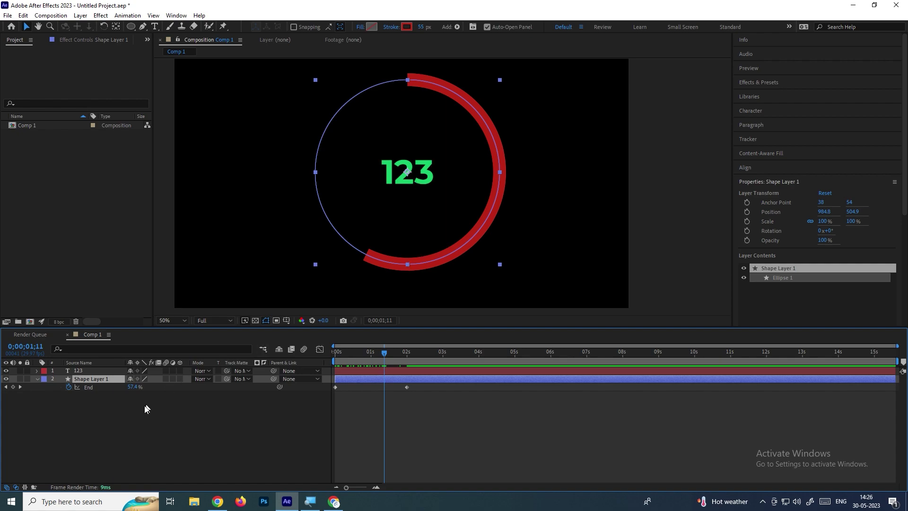
click(37, 379)
key(space)
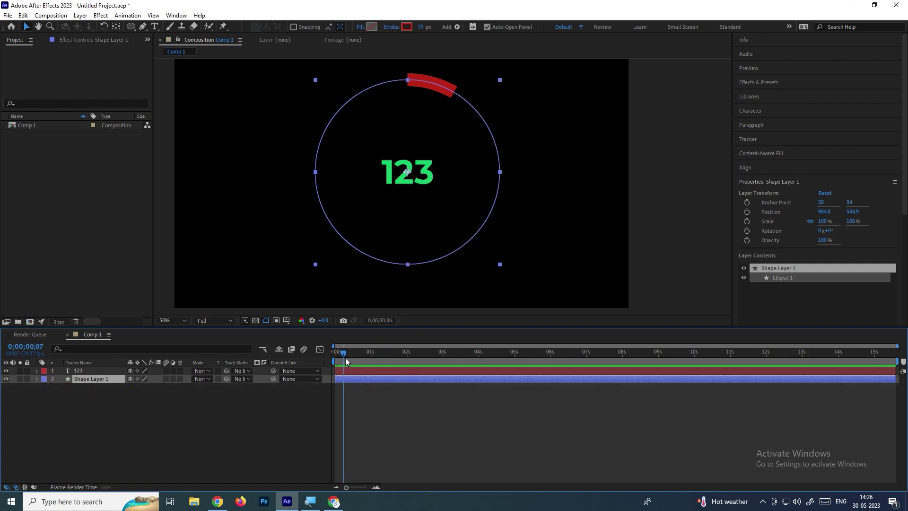
click(38, 380)
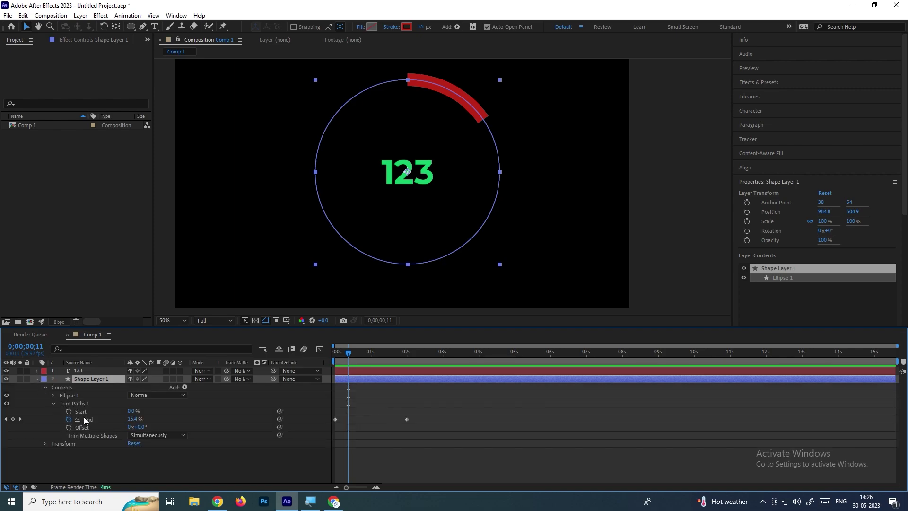
key(u)
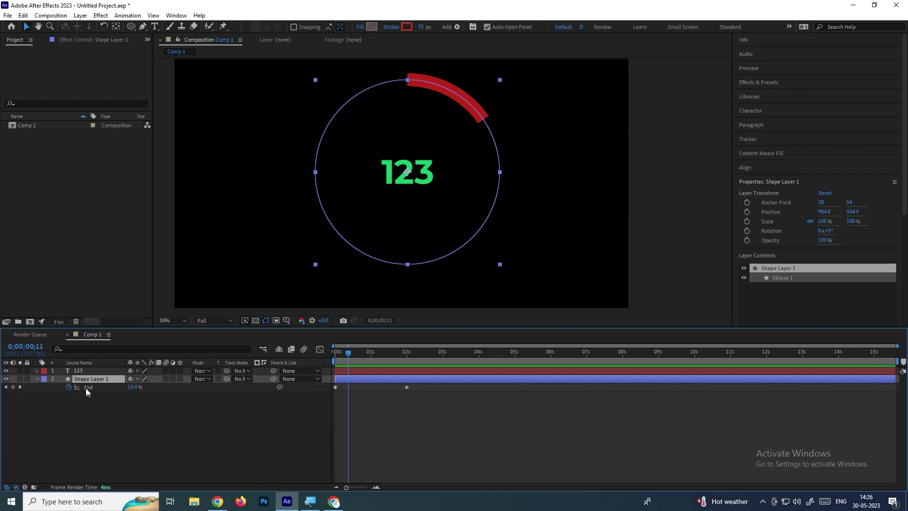
click(101, 395)
- Expand the "123" layer's Text properties and select Source Text, keeping the ring's End property in view
click(87, 371)
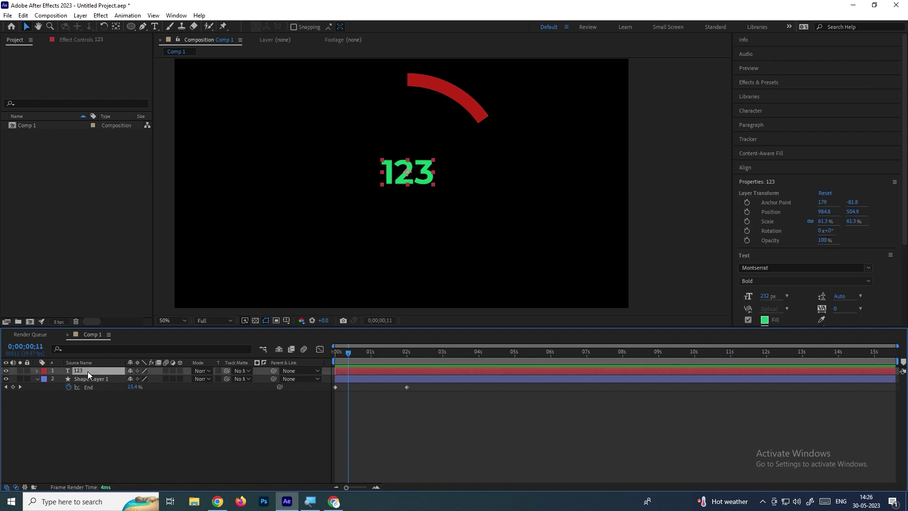
click(37, 370)
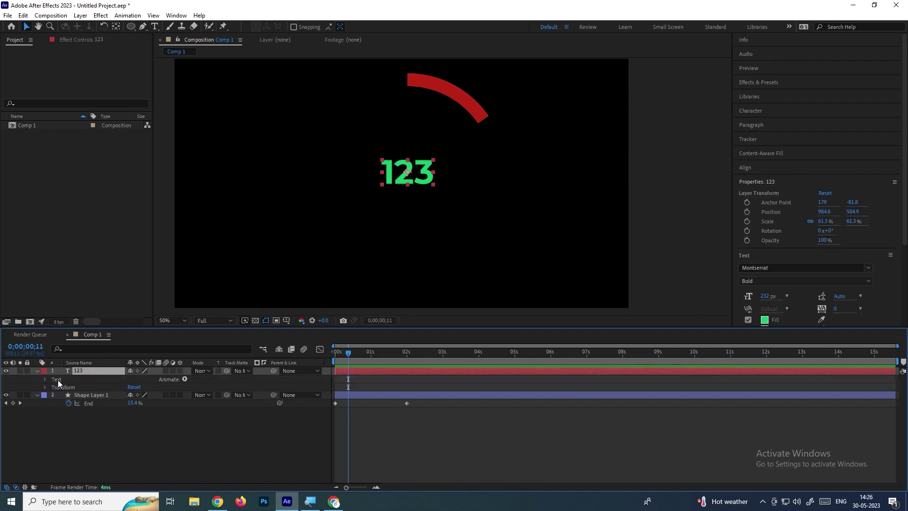
click(55, 380)
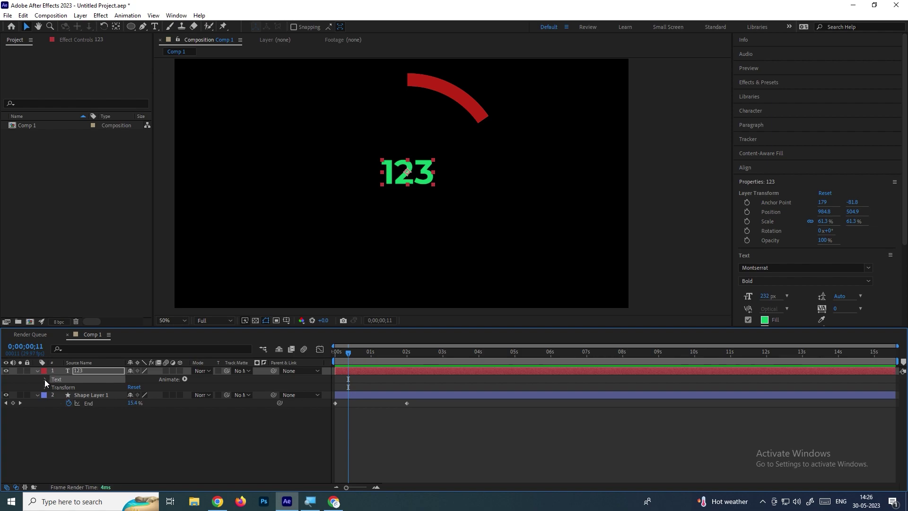
click(45, 379)
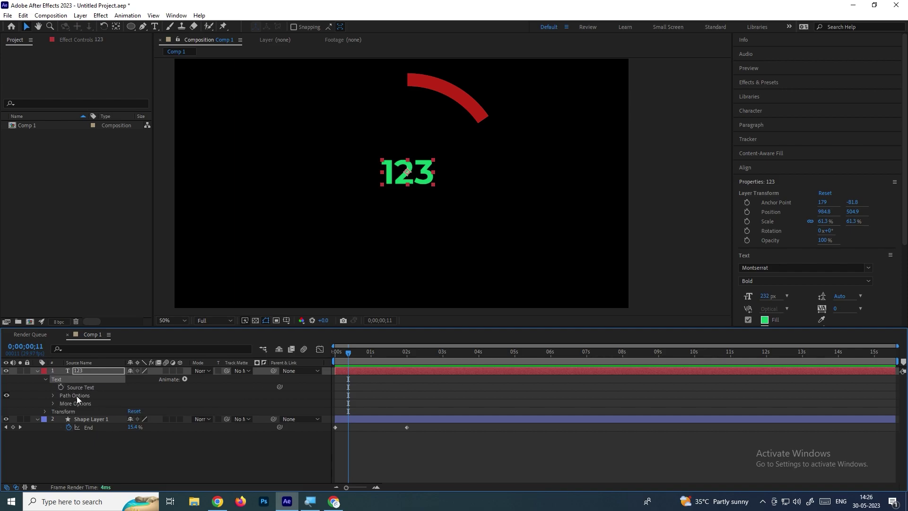
click(87, 427)
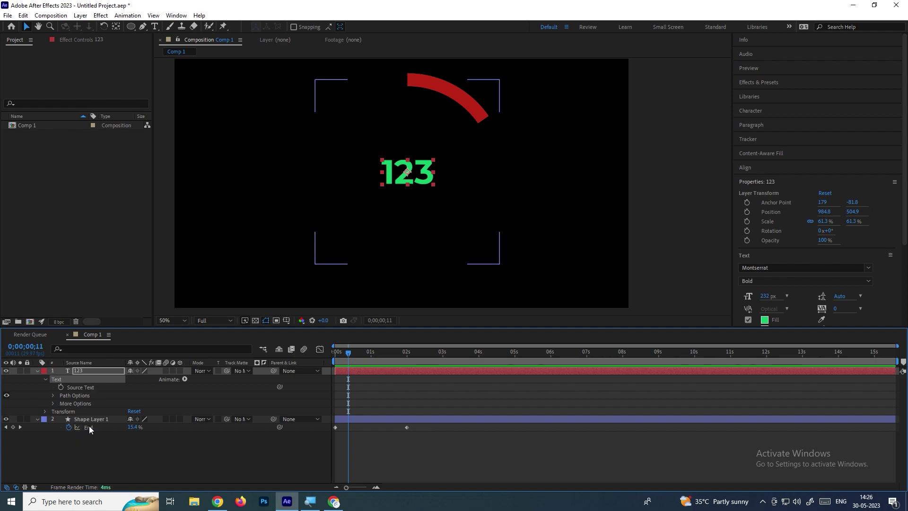
click(116, 453)
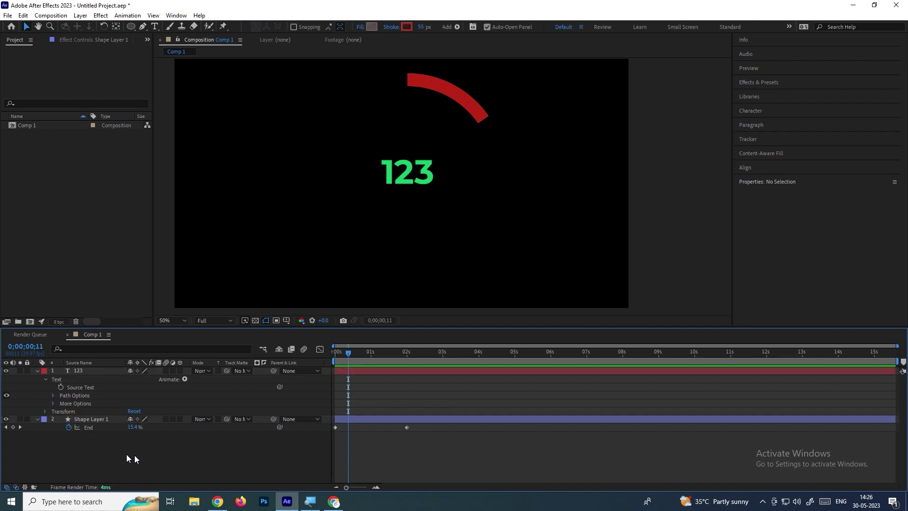
click(84, 371)
click(74, 386)
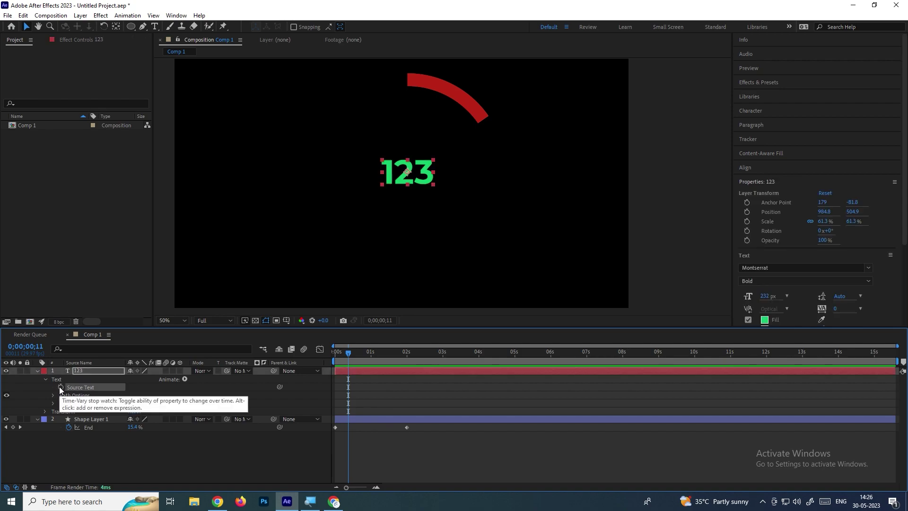
alt+click(61, 387)
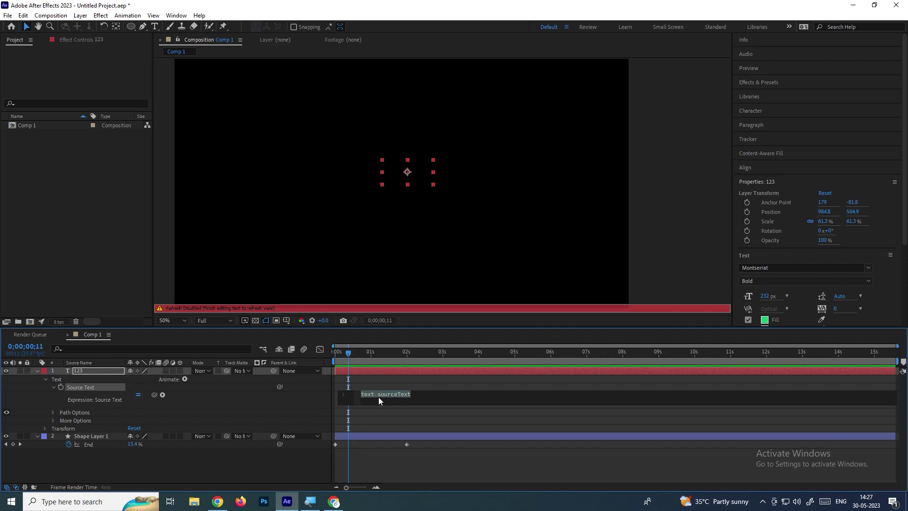
text(d)
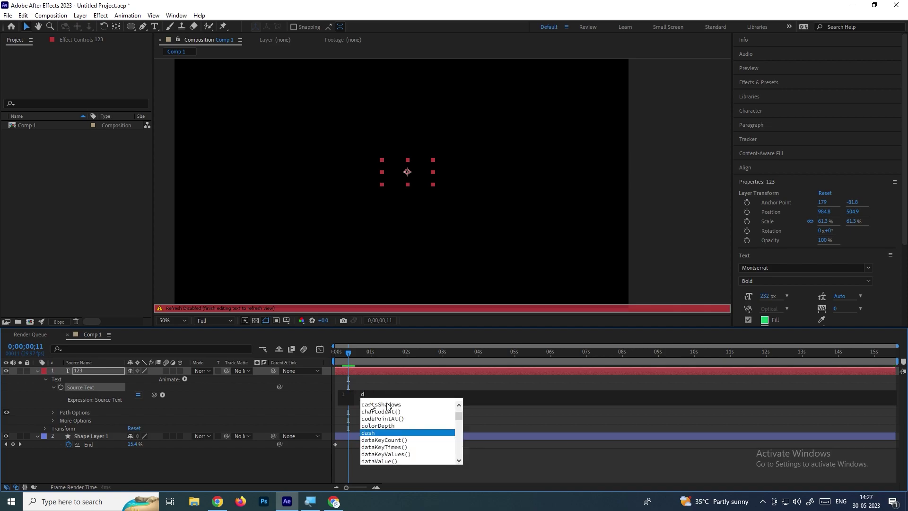
click(296, 467)
key(ctrl+z)
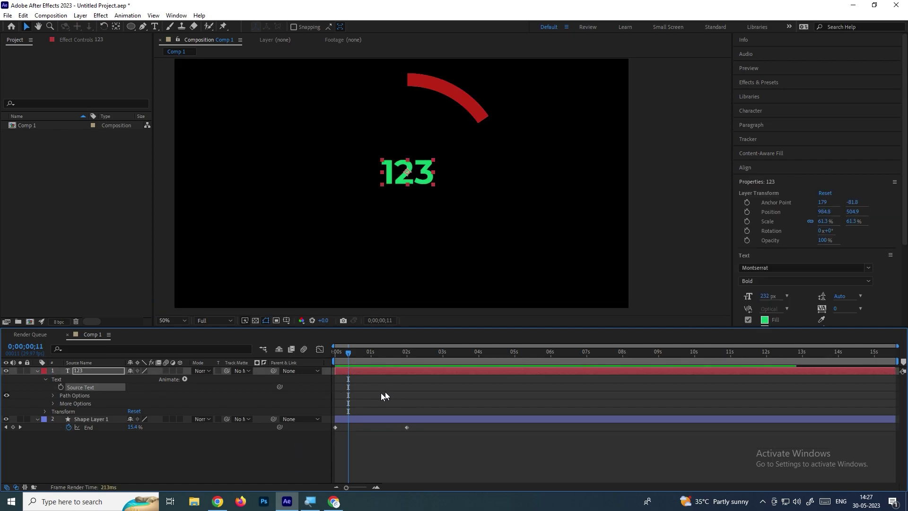
- Add an expression to the "123" layer's Source Text that links it to Shape Layer 1's Trim Paths 1 End value
alt+click(60, 387)
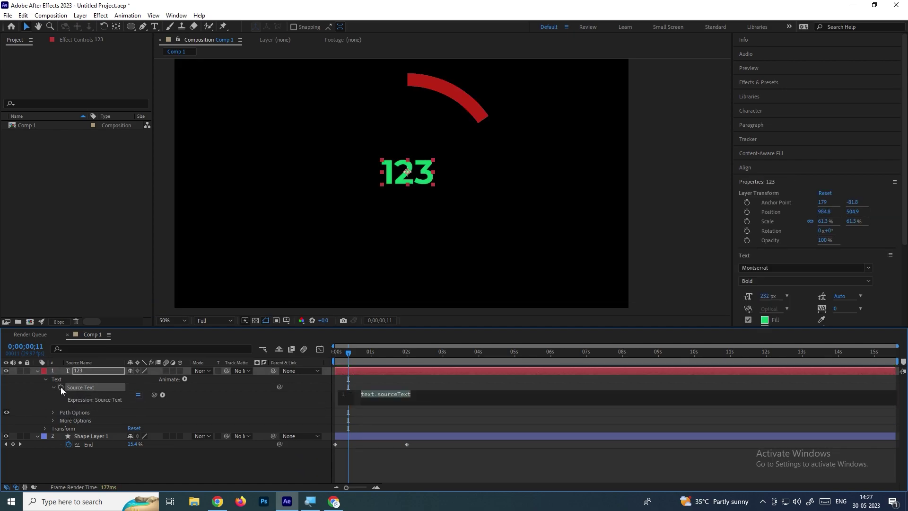
click(268, 463)
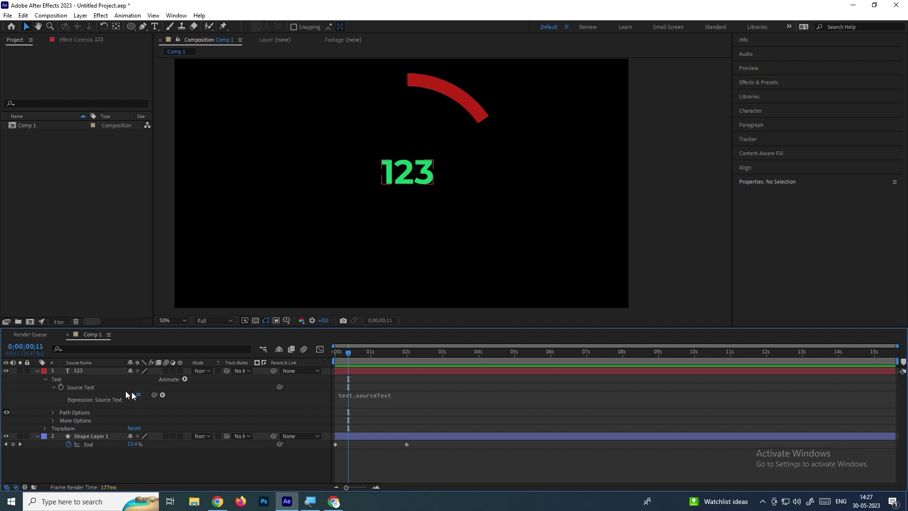
mouse_move(154, 395)
mouse_down()
mouse_move(153, 415)
mouse_move(89, 447)
mouse_move(156, 397)
mouse_move(150, 407)
mouse_move(90, 446)
mouse_move(155, 394)
mouse_up()
click(128, 435)
click(340, 193)
drag(154, 395, 99, 444)
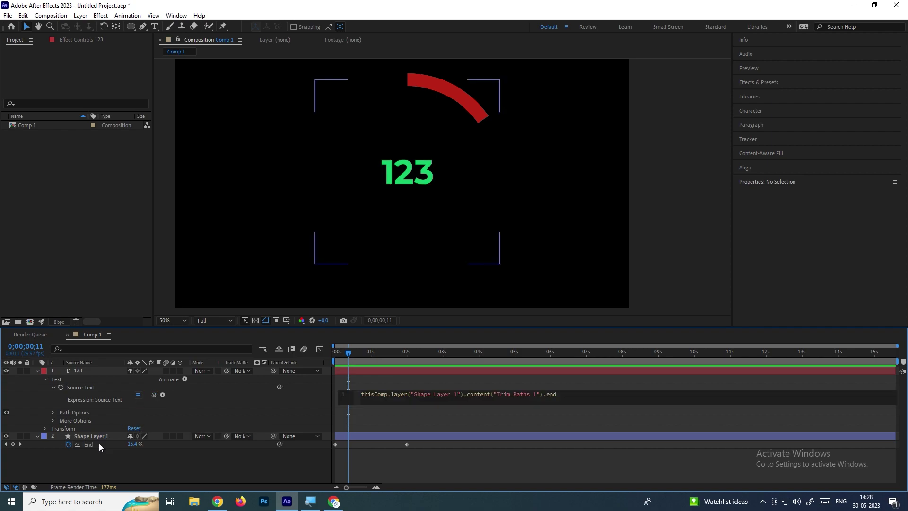
click(166, 458)
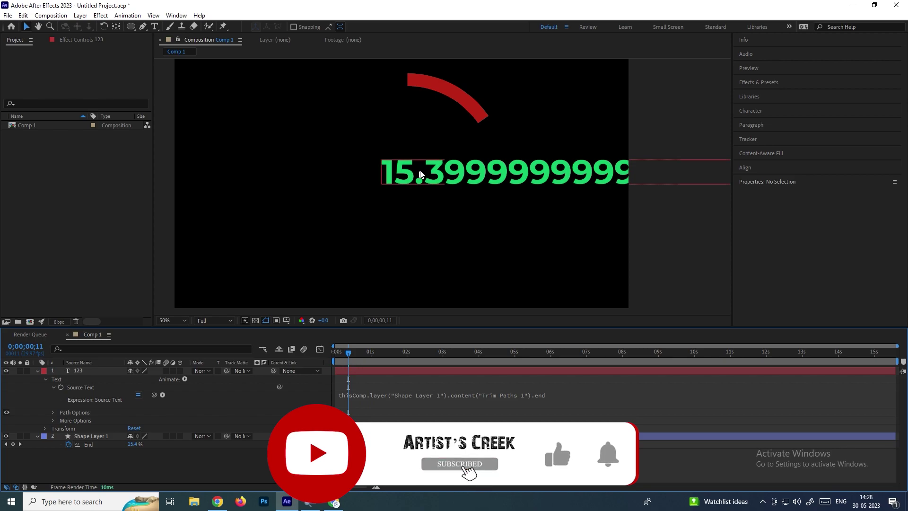
- Scrub the timeline past one second to check how the linked number displays as the ring grows
drag(349, 355, 374, 356)
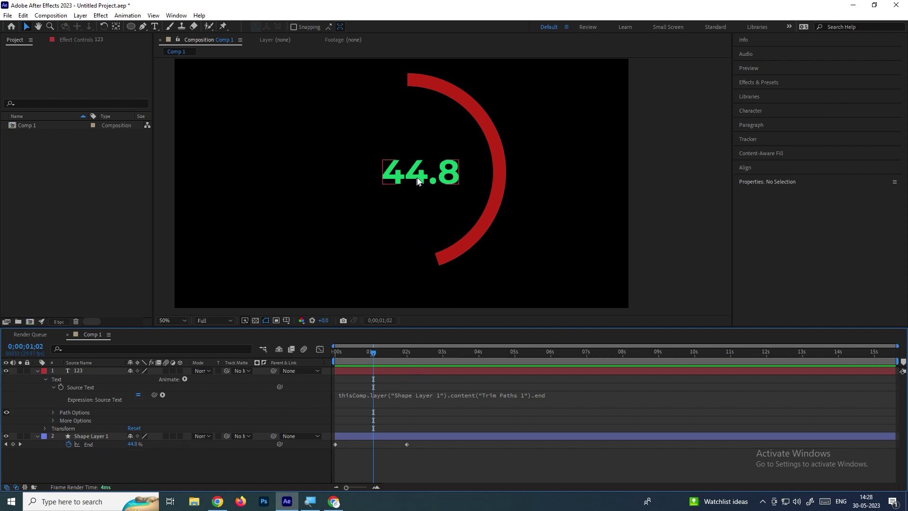
drag(375, 353, 383, 354)
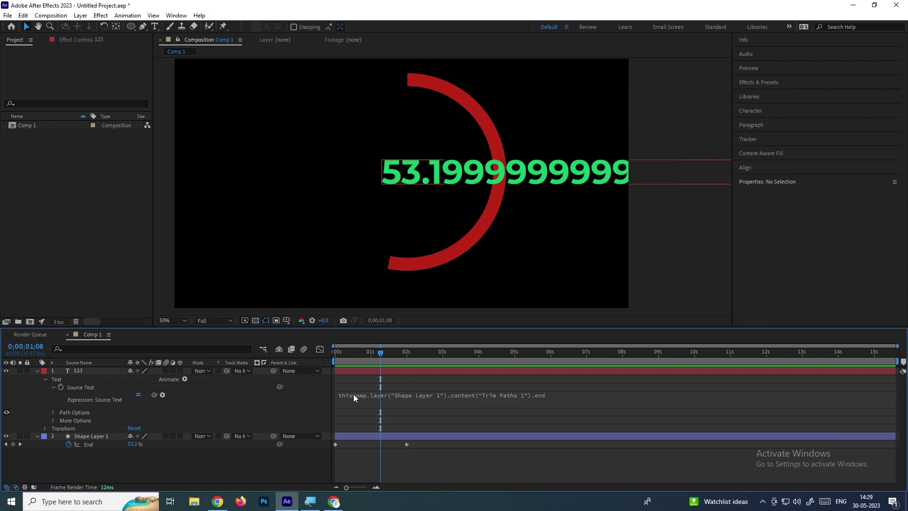
click(104, 373)
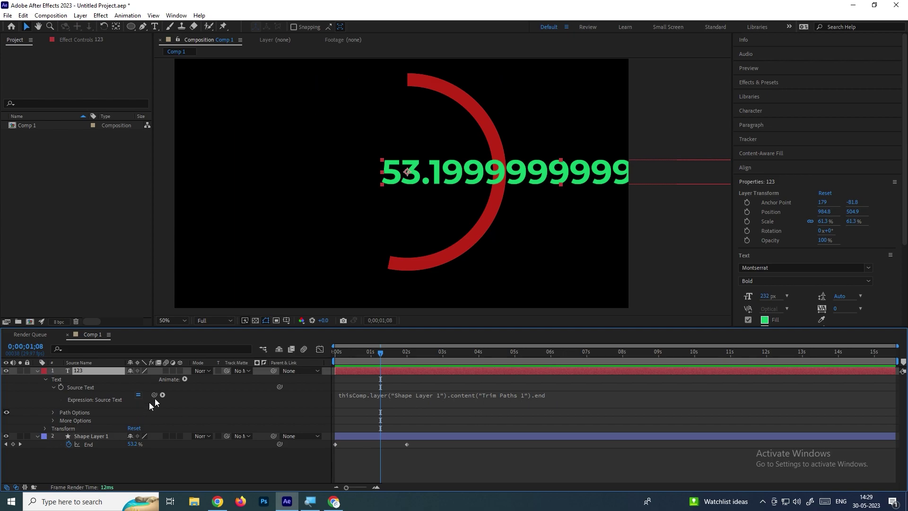
click(92, 435)
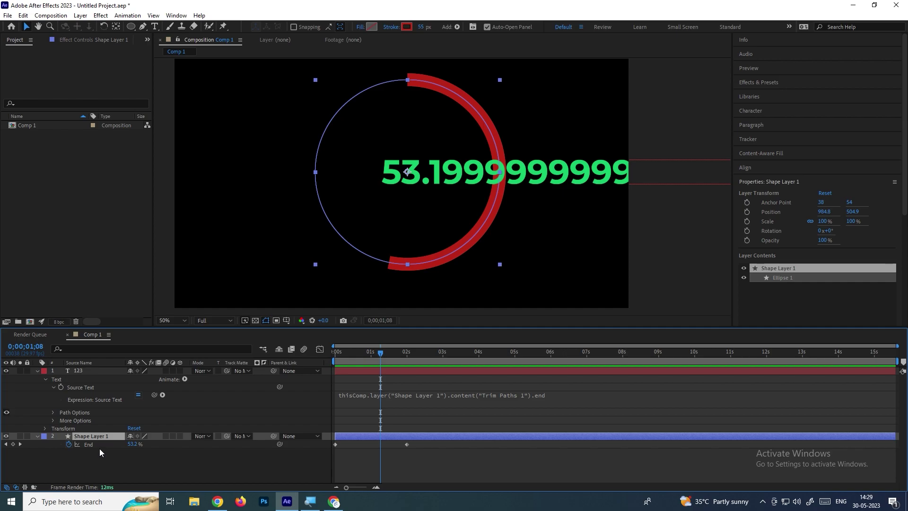
- Wrap the Source Text expression in Math.round( ) so the linked End value displays as a whole number
click(364, 395)
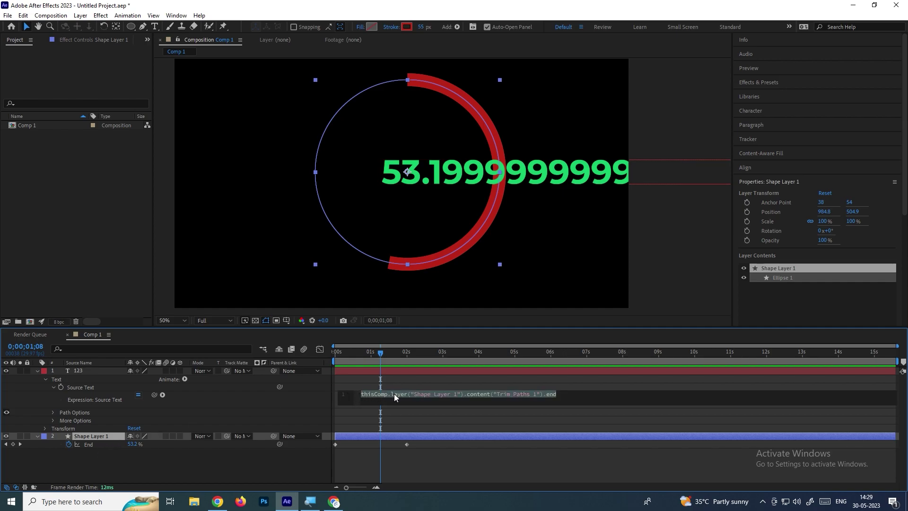
key(Left)
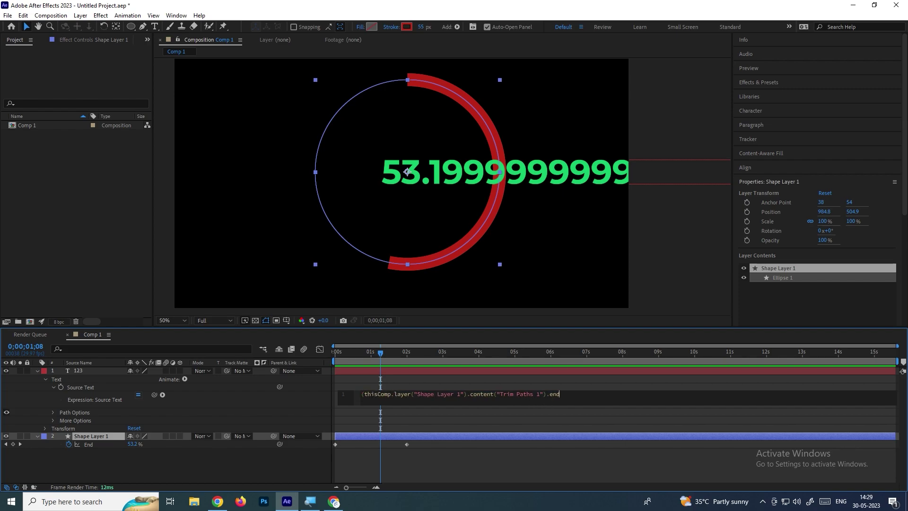
text())
click(358, 398)
text(Math.round)
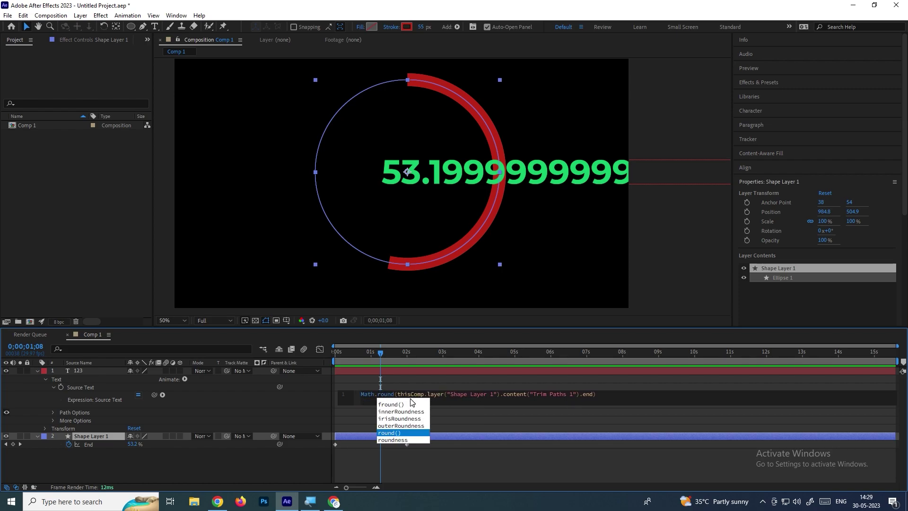
key(End)
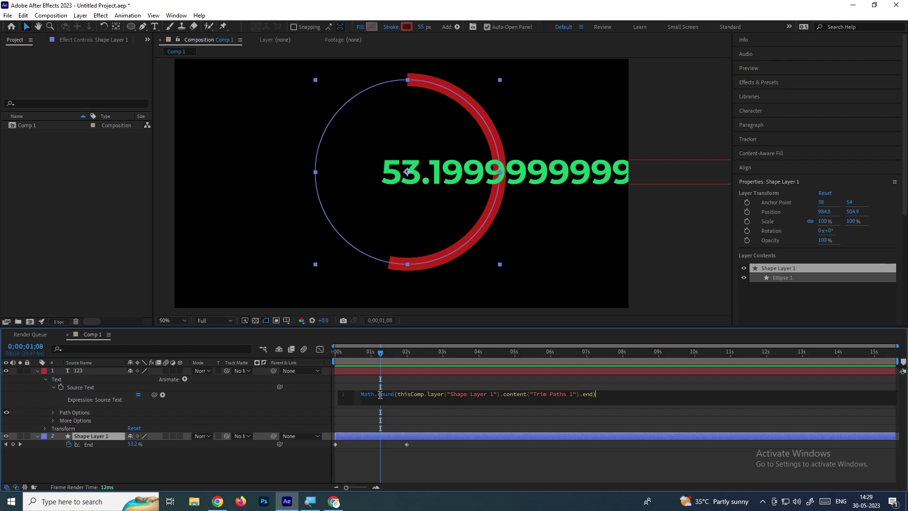
click(248, 469)
- Play the animation from the start and scrub through it to check the rounded number against the ring
drag(382, 354, 332, 354)
key(space)
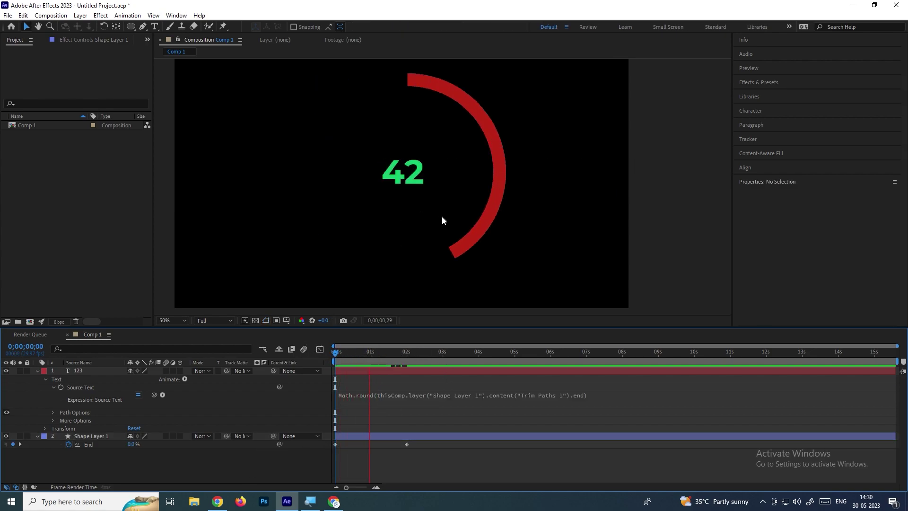
key(space)
click(357, 354)
mouse_move(356, 355)
mouse_down()
mouse_move(339, 358)
mouse_move(359, 359)
mouse_up()
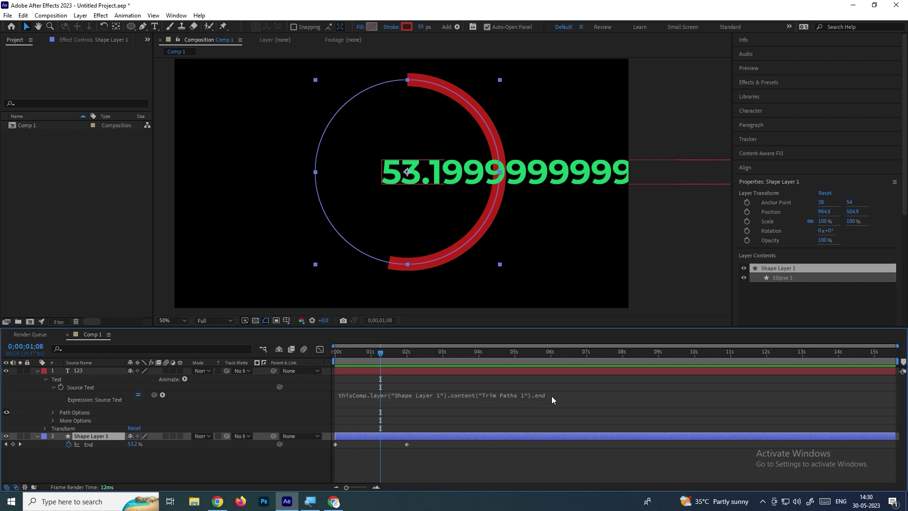
- Wrap the Source Text expression in Math.round( ) and scrub to about three seconds to check the rounded number
click(365, 396)
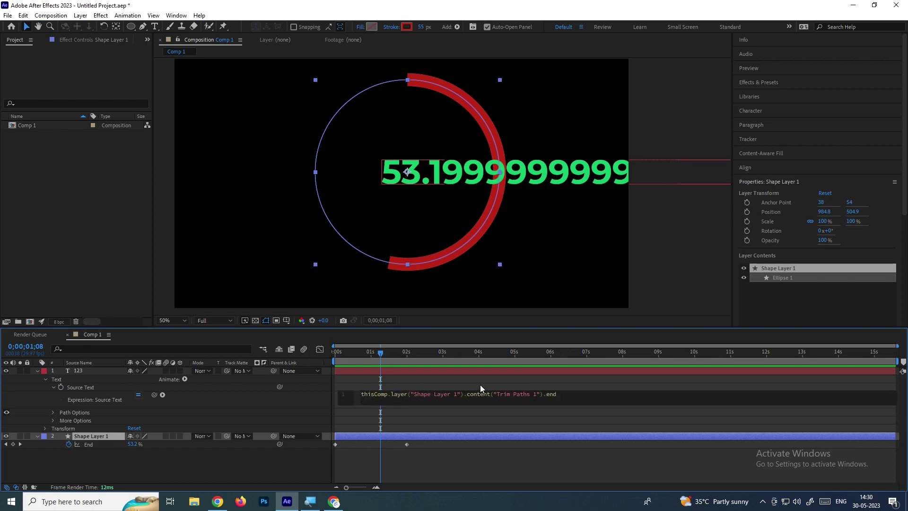
text(()
key(End)
text())
click(362, 394)
text(Math.round)
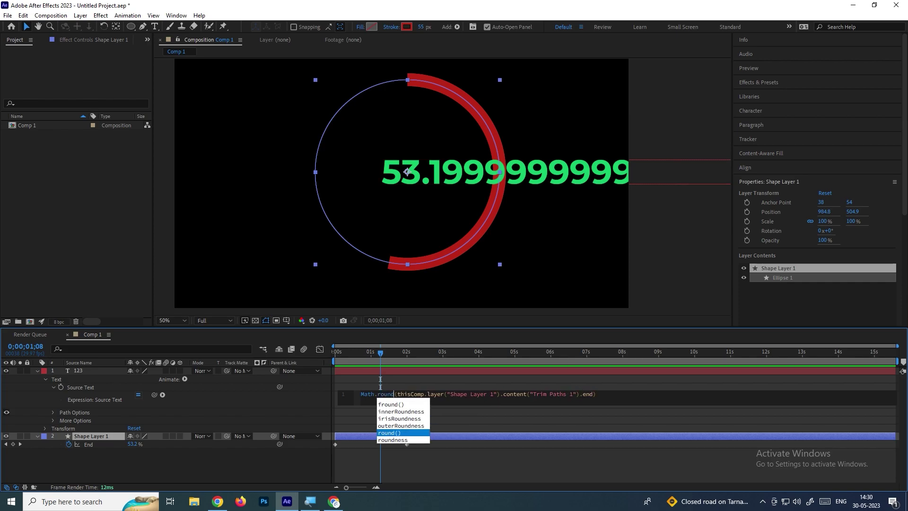
click(408, 420)
drag(381, 357, 444, 362)
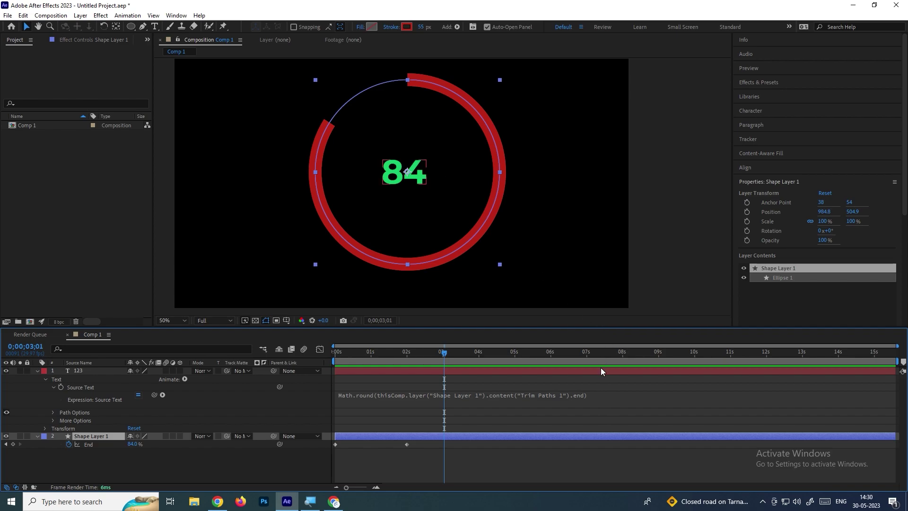
- Try to add a percent sign to the number by appending +""%"" to the Source Text expression
click(594, 395)
click(592, 396)
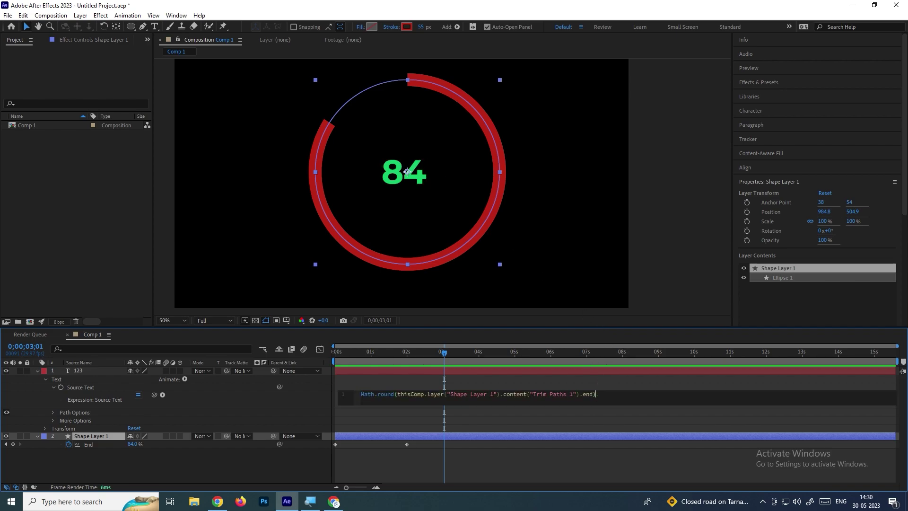
text(+""%")
click(493, 450)
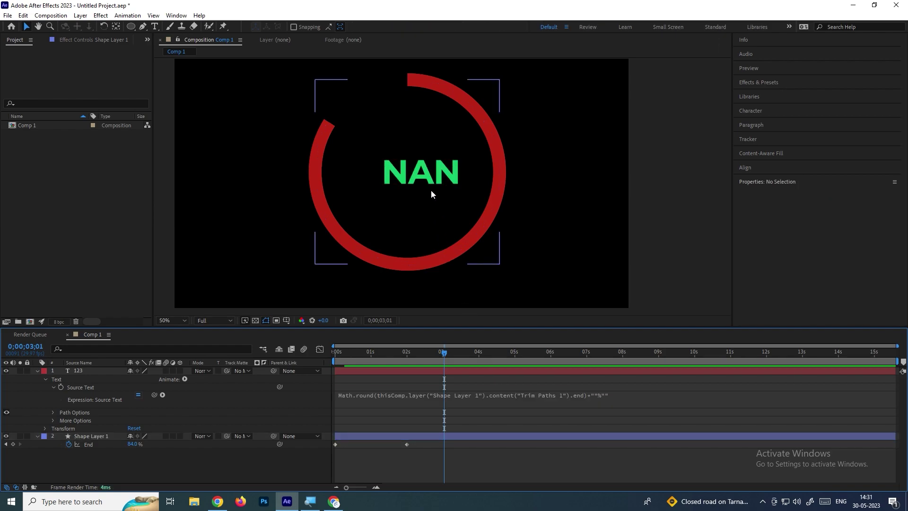
- Correct the end of the Source Text expression to + "%" with a single pair of quotes
click(606, 396)
click(632, 396)
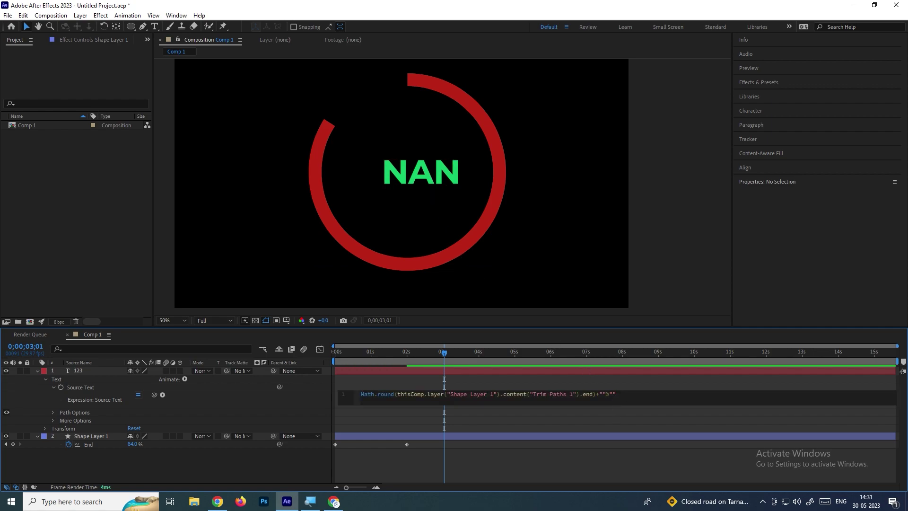
key(BackSpace)
click(669, 274)
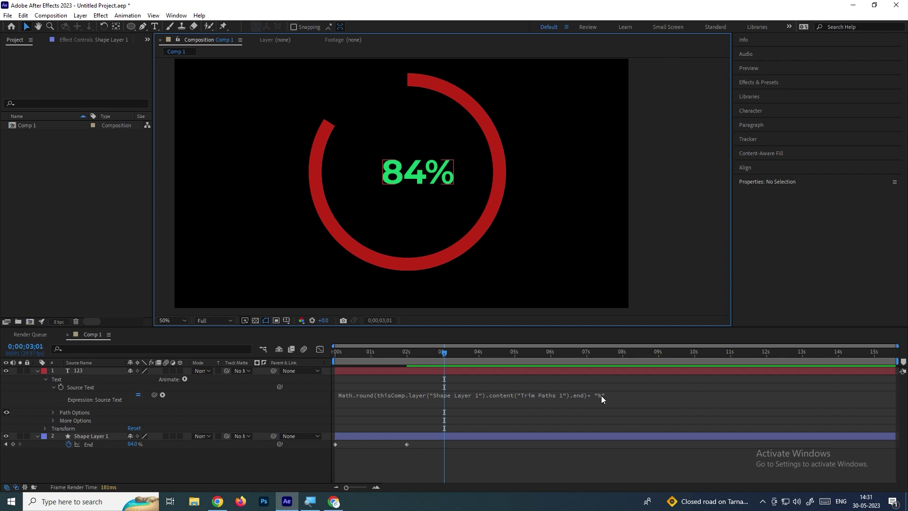
- Play the animation from the start to check the percentage text against the growing ring
drag(444, 354, 332, 356)
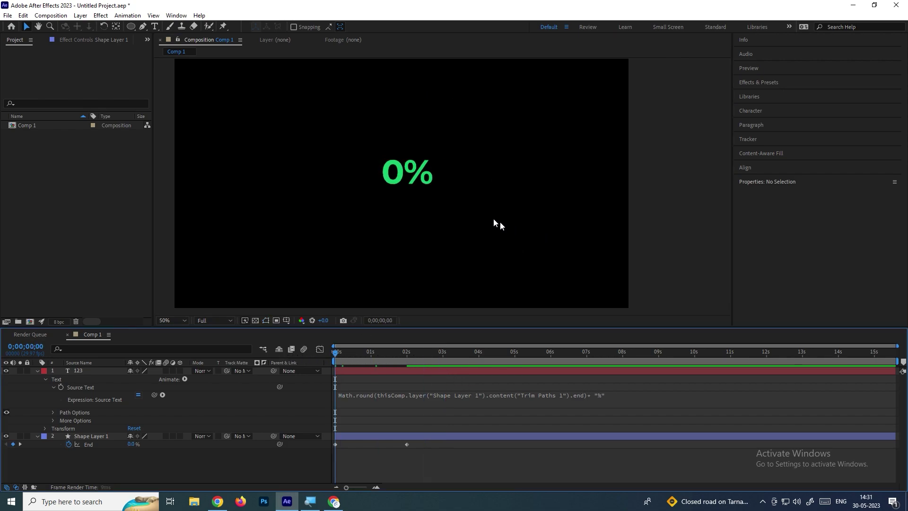
key(space)
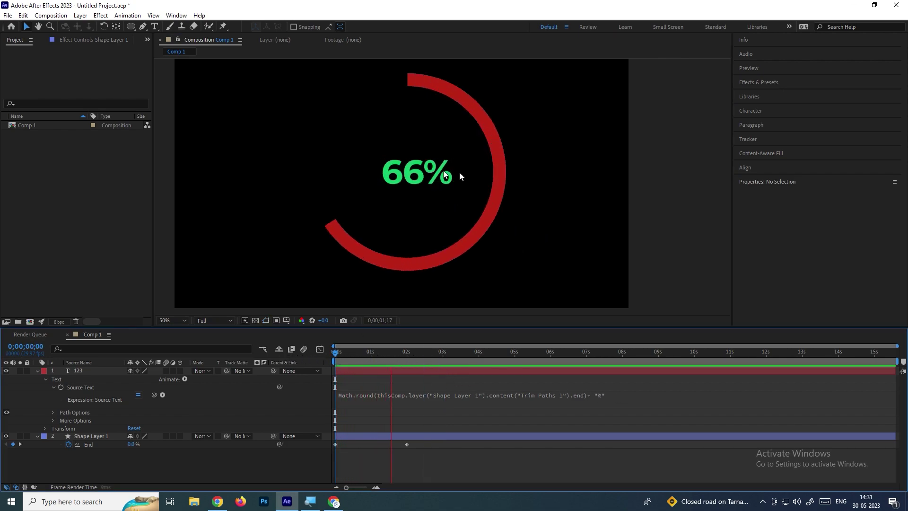
key(space)
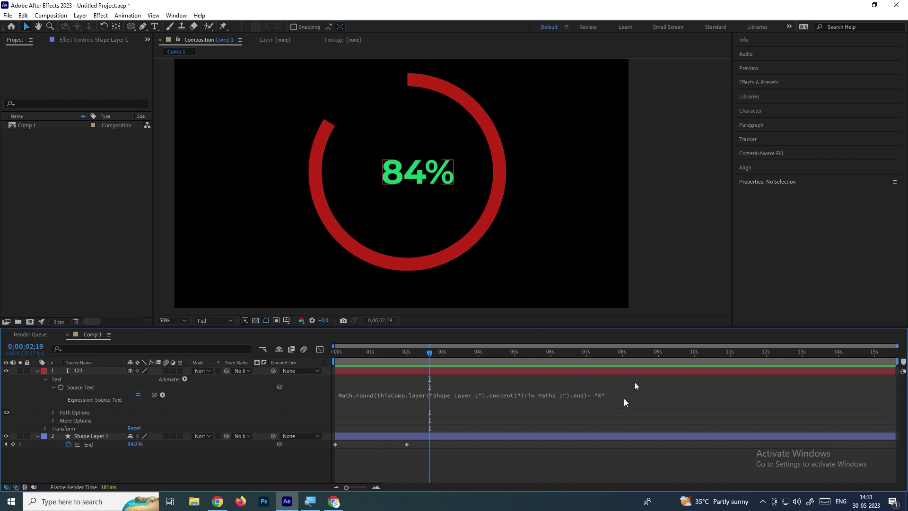
click(517, 353)
drag(521, 353, 301, 360)
key(space)
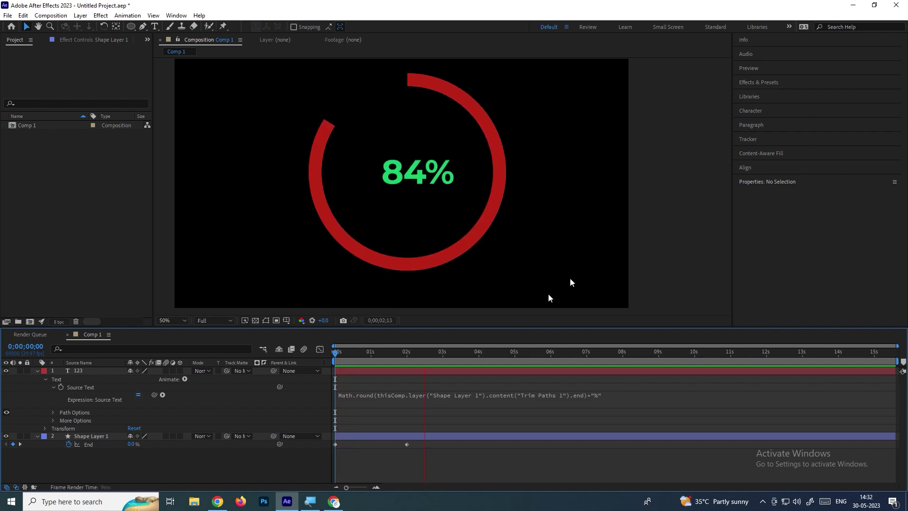
- Set the ring's Trim Paths End keyframe at two seconds to 95%
click(98, 445)
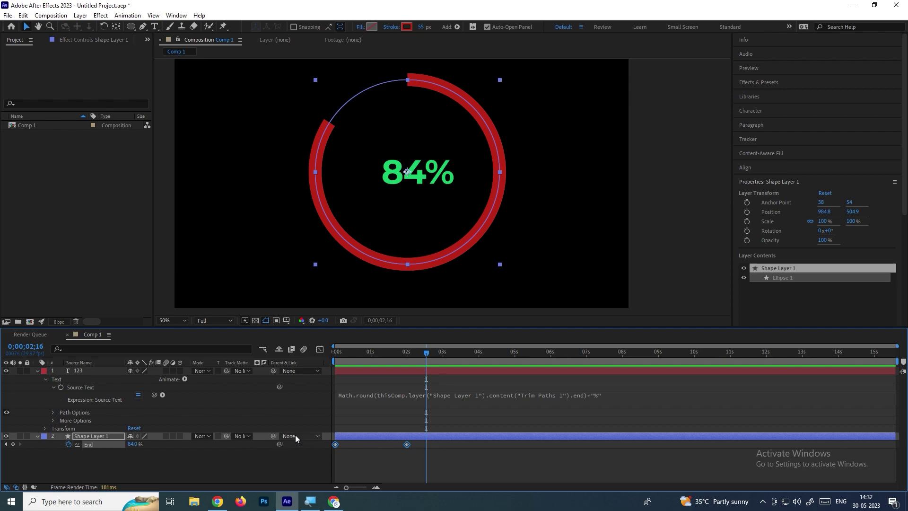
key(j)
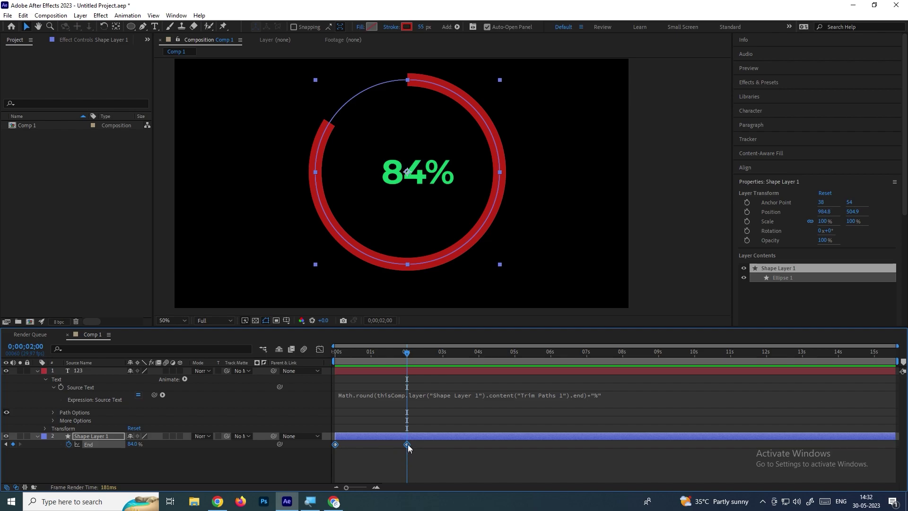
click(135, 445)
text(95)
key(Return)
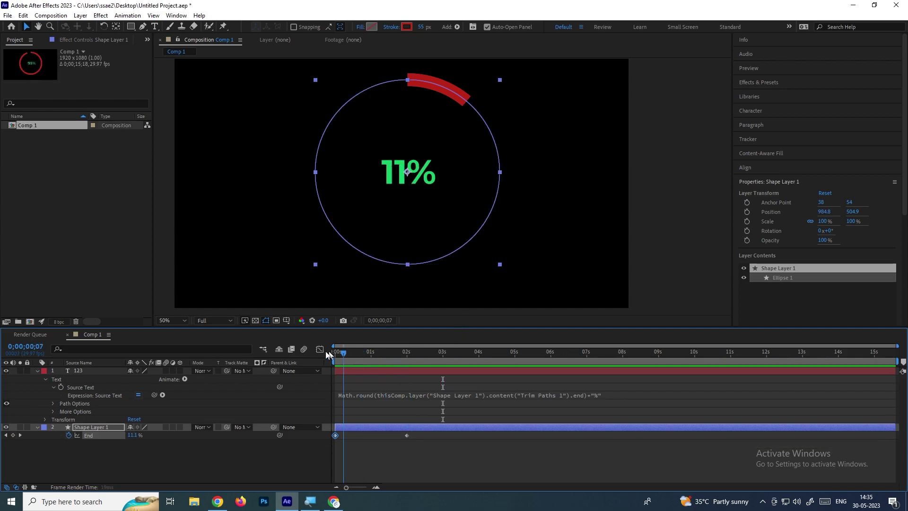
- Return to the start of the timeline and collapse the properties of the 123 and Shape Layer 1 layers
mouse_move(325, 362)
mouse_down()
mouse_move(403, 354)
mouse_move(331, 355)
mouse_up()
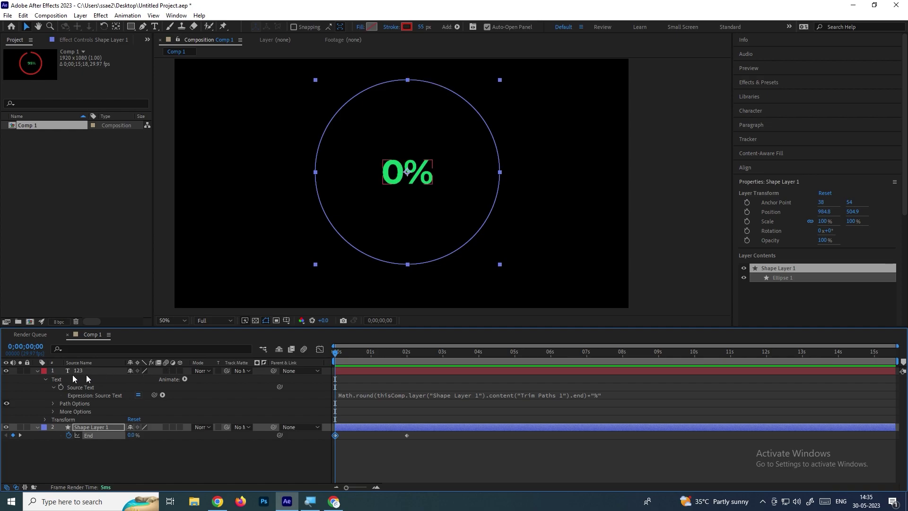
click(37, 371)
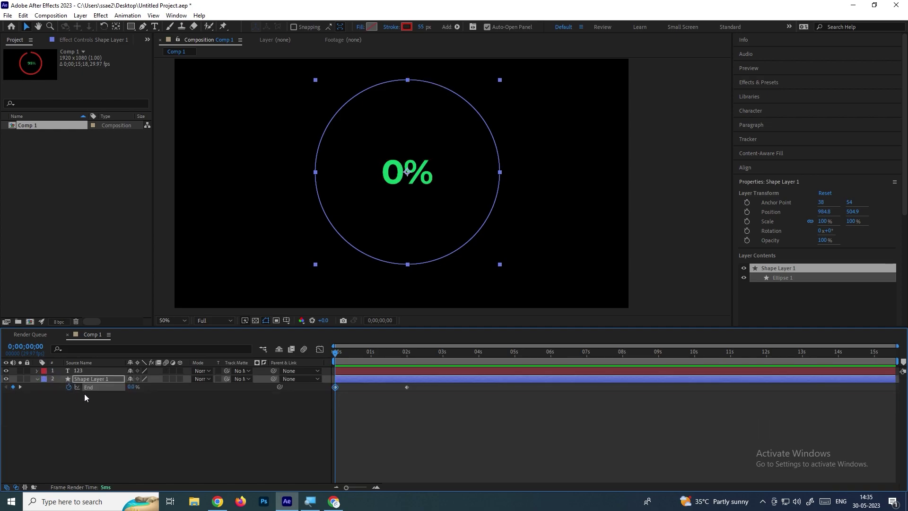
click(38, 379)
click(90, 400)
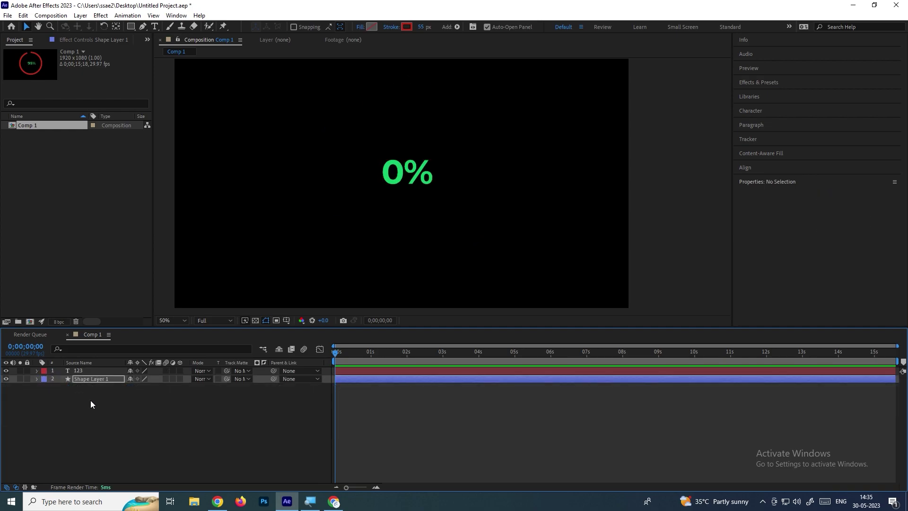
click(386, 191)
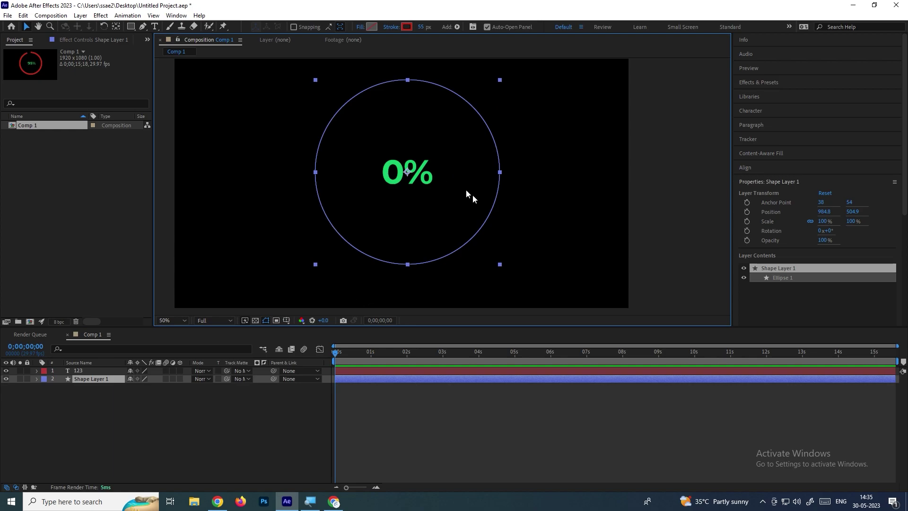
- Pre-compose the 123 text layer and Shape Layer 1 together into a new composition named Pie_1
drag(95, 408, 93, 371)
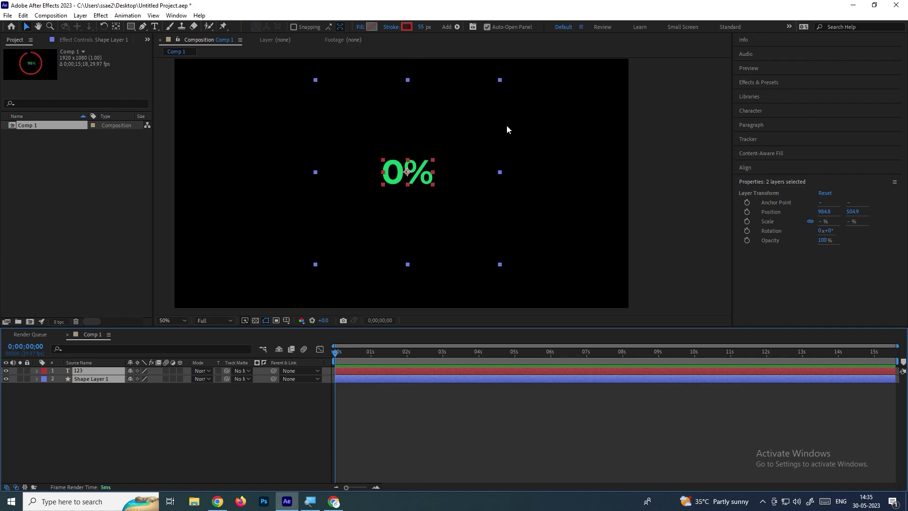
click(113, 407)
drag(108, 406, 95, 368)
right_click(97, 378)
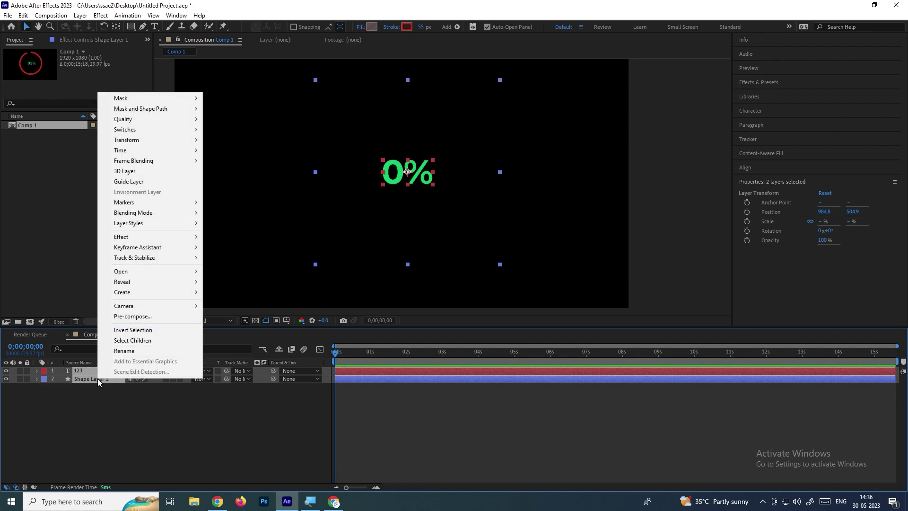
click(160, 318)
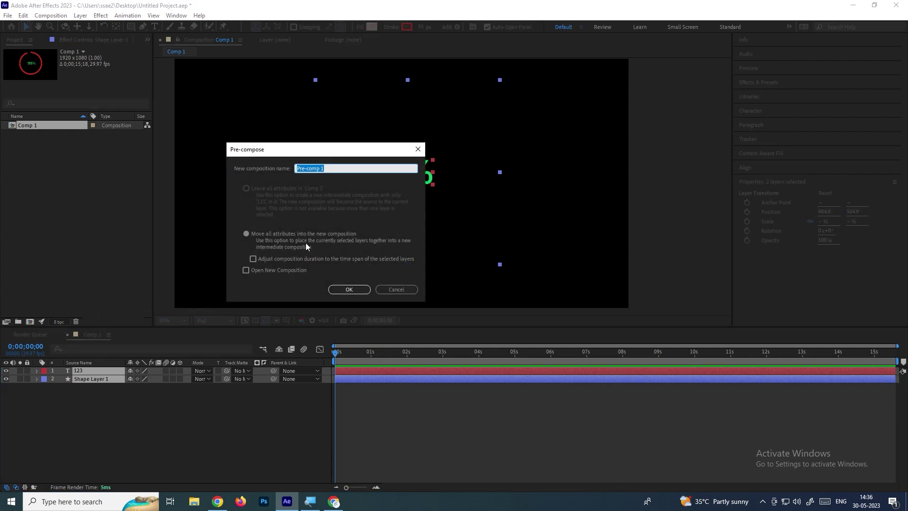
text(Pie_1)
key(Return)
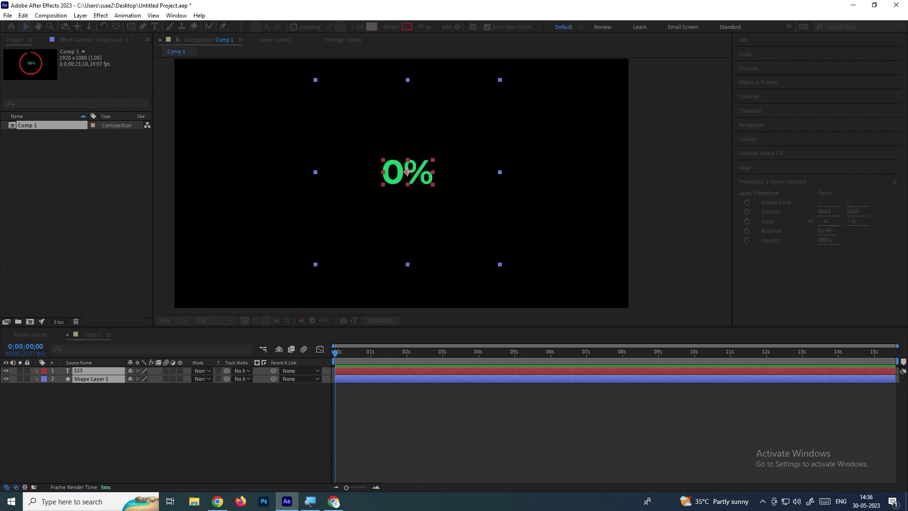
click(36, 132)
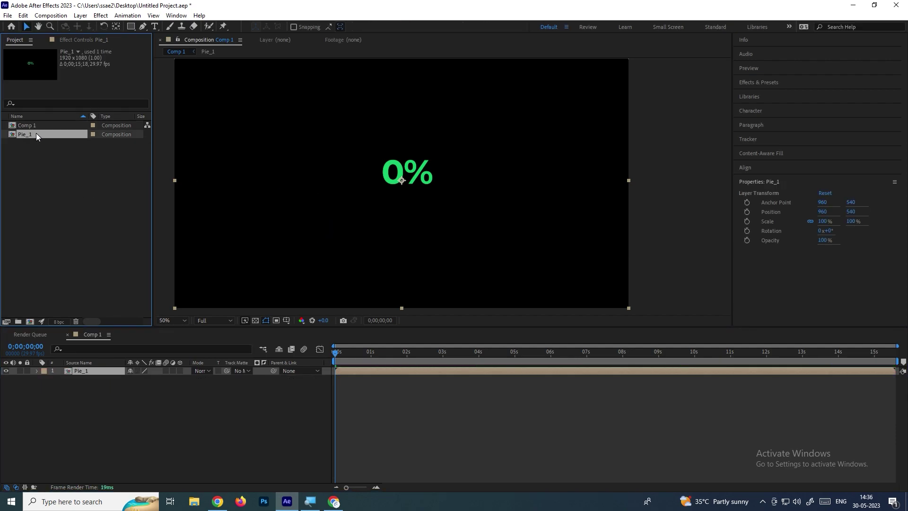
- Scale the Pie_1 layer to 56% and place its ring in the frame's upper-left corner, at about 278, 326
click(405, 178)
key(s)
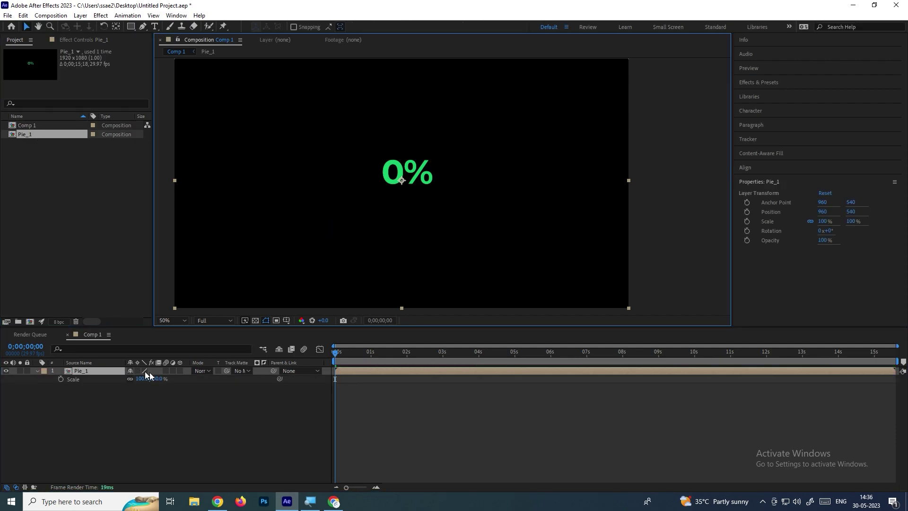
drag(156, 379, 134, 379)
drag(403, 207, 316, 168)
drag(355, 352, 379, 353)
drag(335, 176, 263, 174)
drag(382, 353, 417, 348)
click(235, 219)
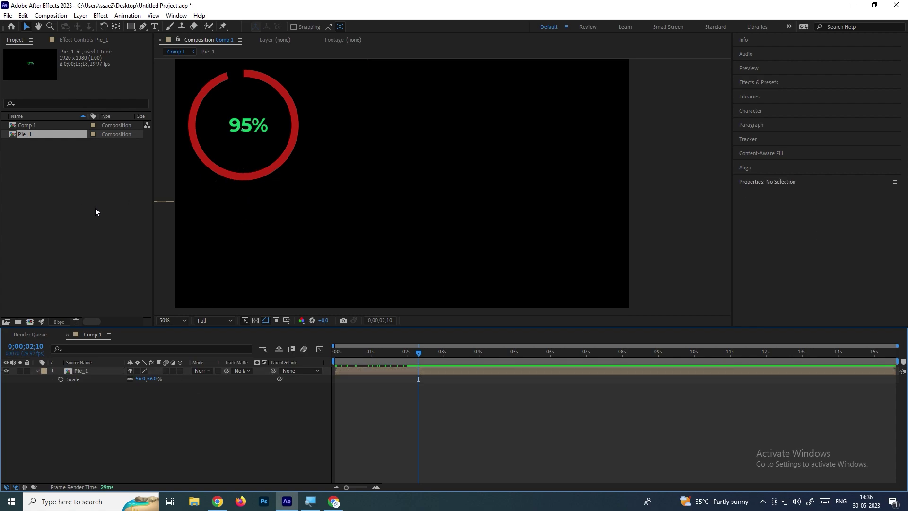
- Add a text layer reading "2002" below the Pie_1 ring
click(154, 26)
click(227, 237)
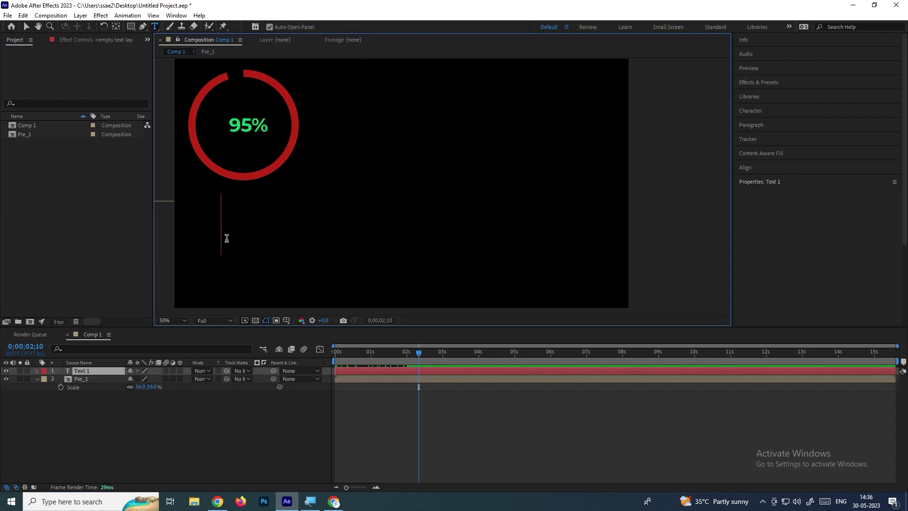
text(2002)
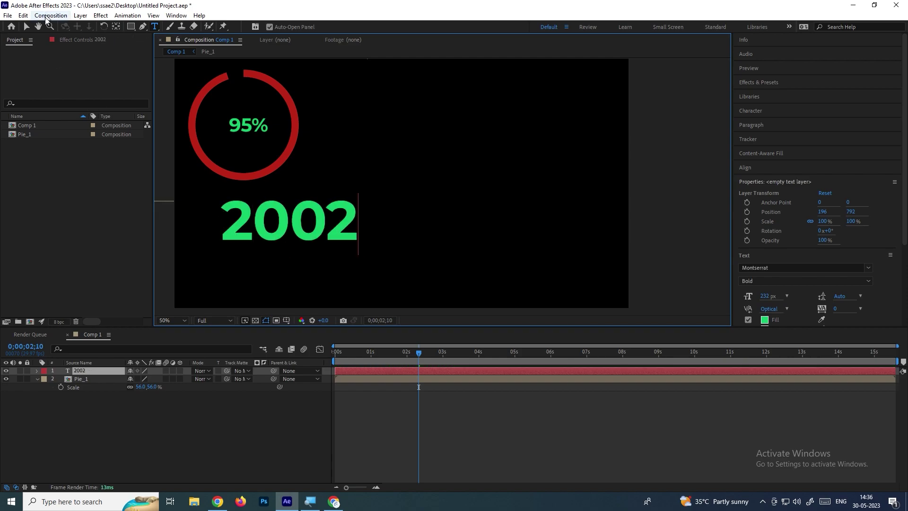
- Scale the 2002 text to 42% and centre it just under the ring, at about 168, 674
click(26, 26)
key(s)
drag(151, 379, 124, 379)
drag(262, 231, 262, 201)
click(198, 435)
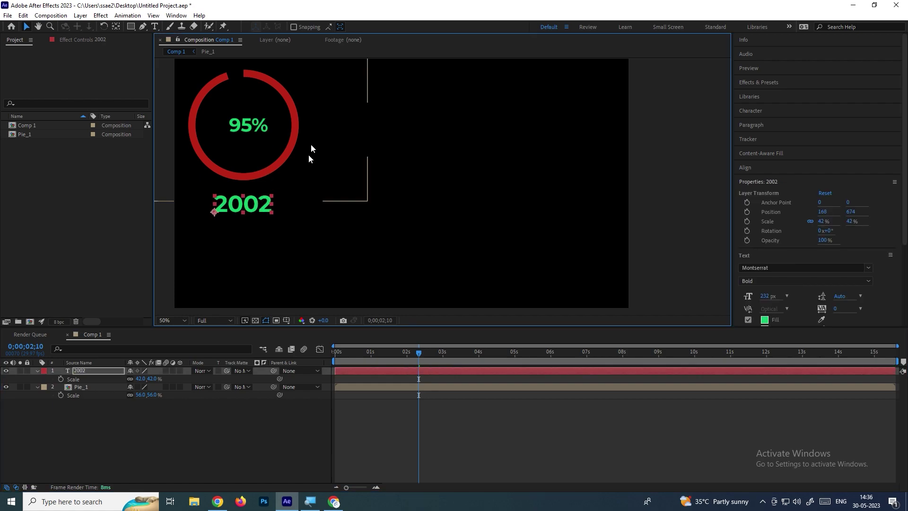
click(123, 436)
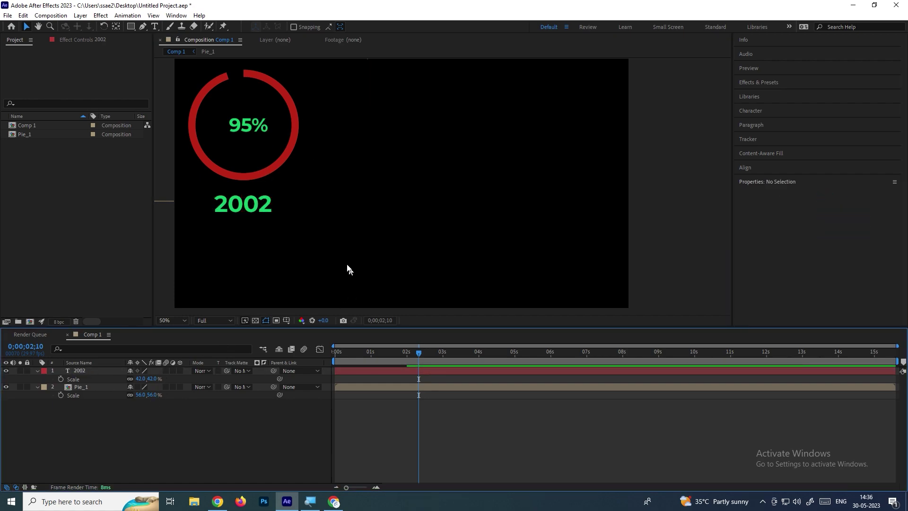
- Duplicate the Pie_1 composition in the project and add the copy to Comp 1 as the lowest layer
click(93, 386)
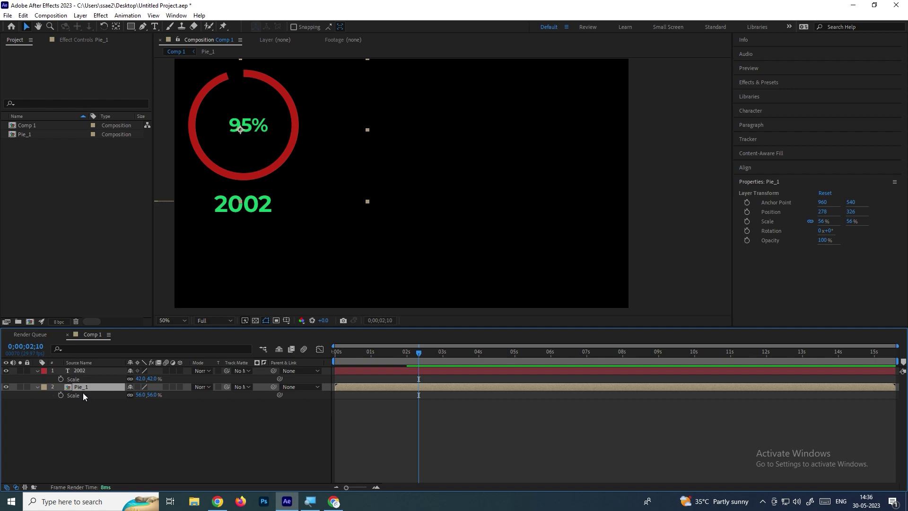
click(76, 419)
click(87, 387)
click(48, 135)
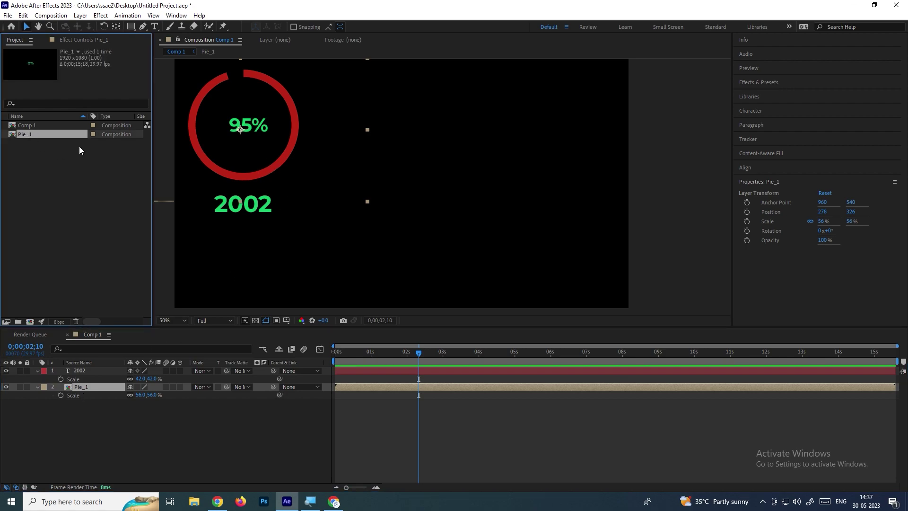
key(ctrl+d)
drag(66, 145, 121, 416)
- Set the Pie_2 layer's scale to 56% and place it beside the first ring, at about 960, 334
key(s)
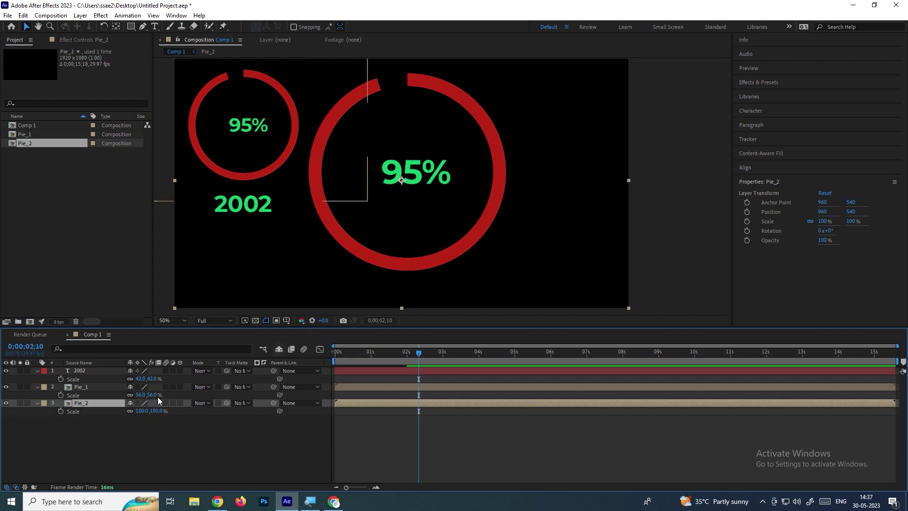
click(157, 411)
text(56)
key(Return)
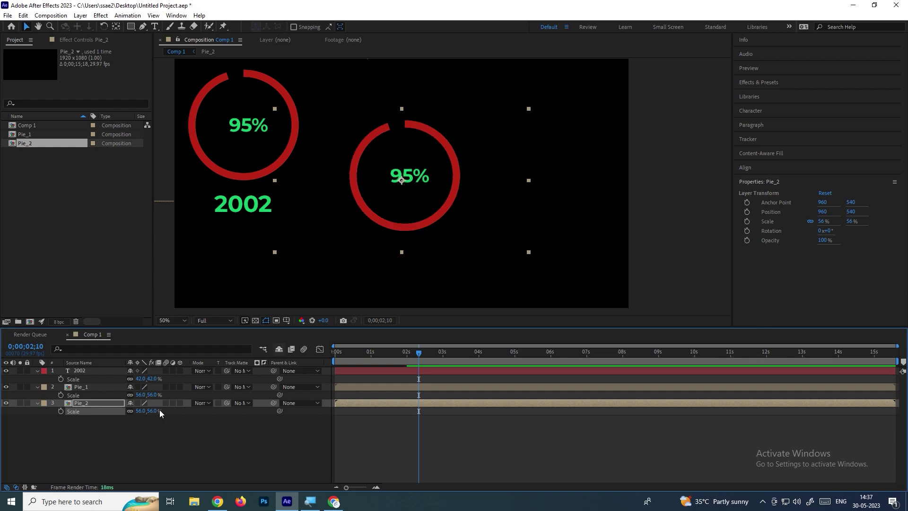
drag(422, 224, 429, 176)
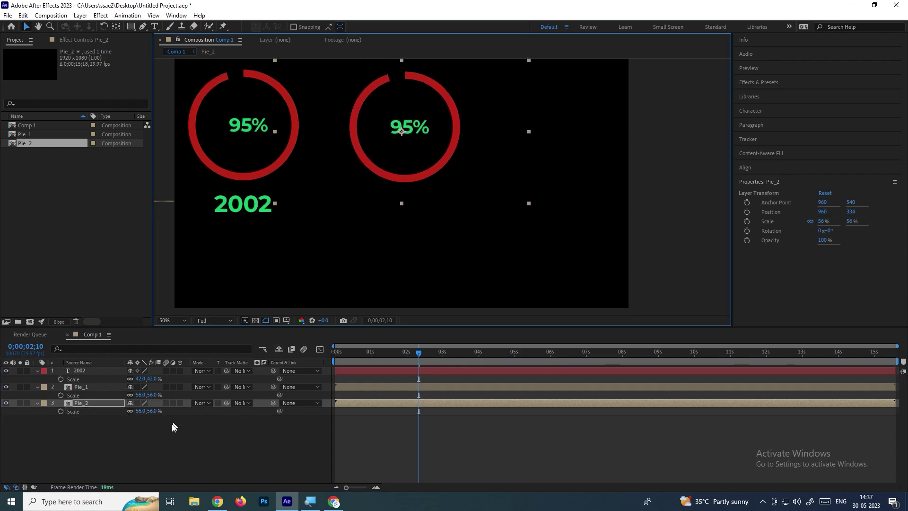
- In Pie_2, set Shape Layer 1's End keyframe at 2 seconds to 40% and return to Comp 1
click(112, 416)
double_click(87, 403)
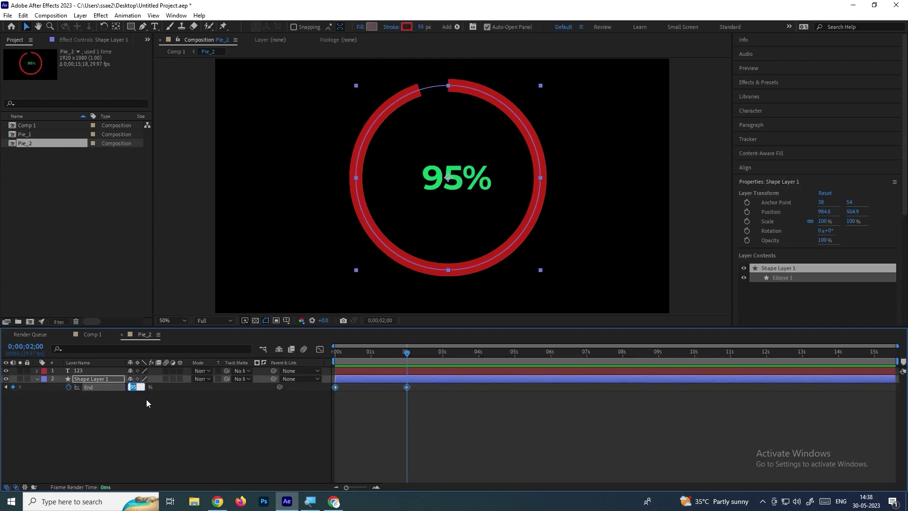
key(Return)
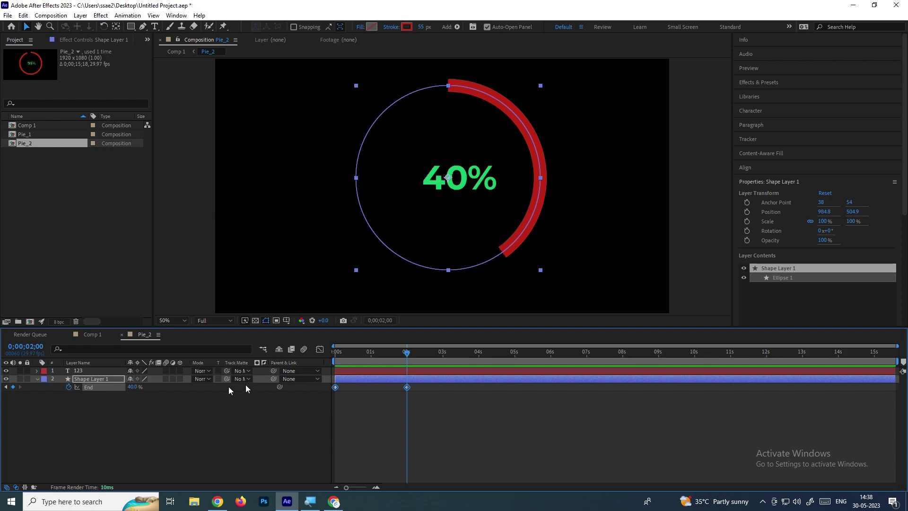
click(234, 457)
click(87, 334)
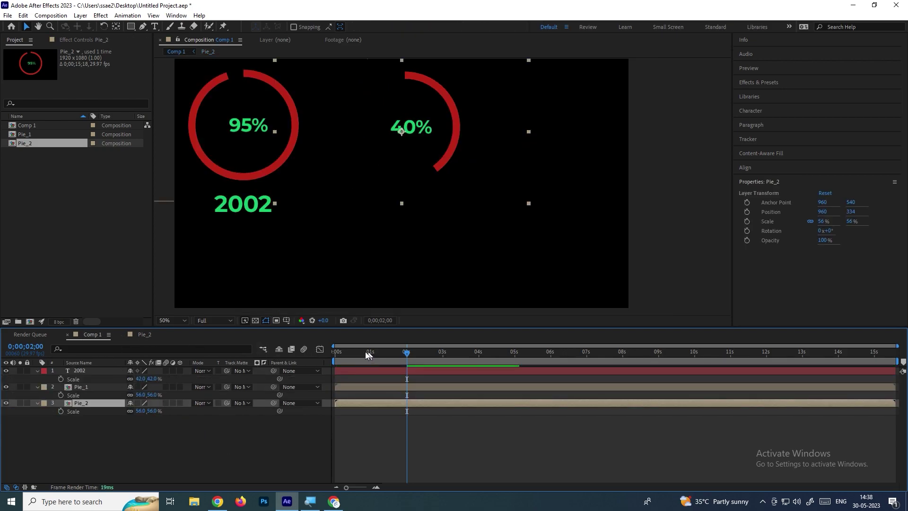
- In Pie_2, set Shape Layer 1's End keyframe at 0 seconds to 0%
drag(368, 353, 289, 344)
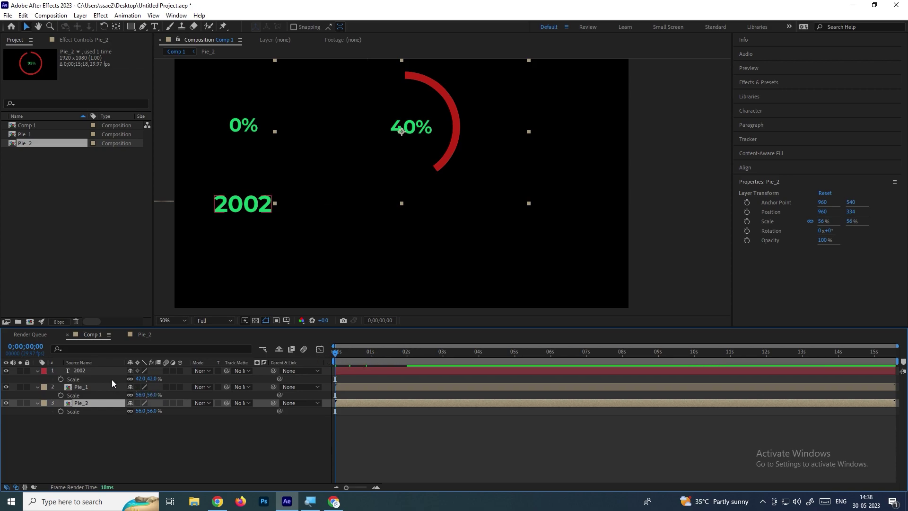
drag(359, 353, 308, 354)
double_click(91, 403)
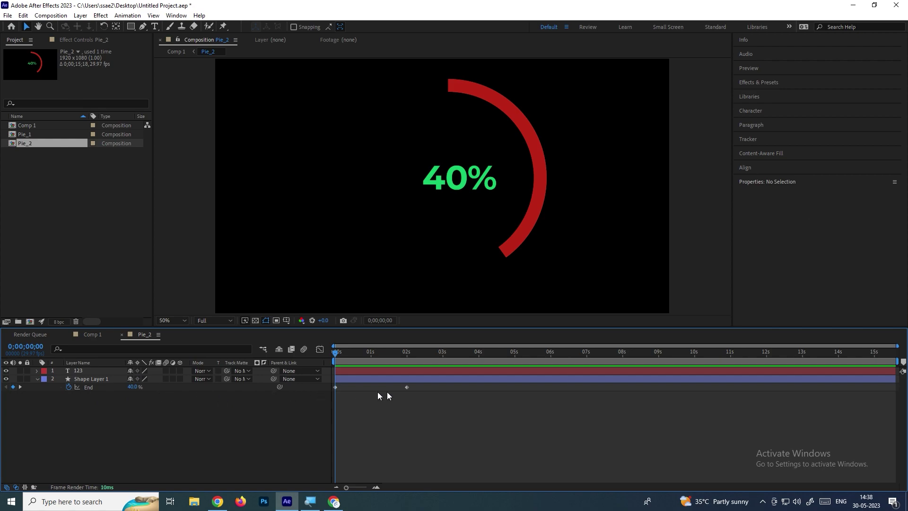
click(133, 387)
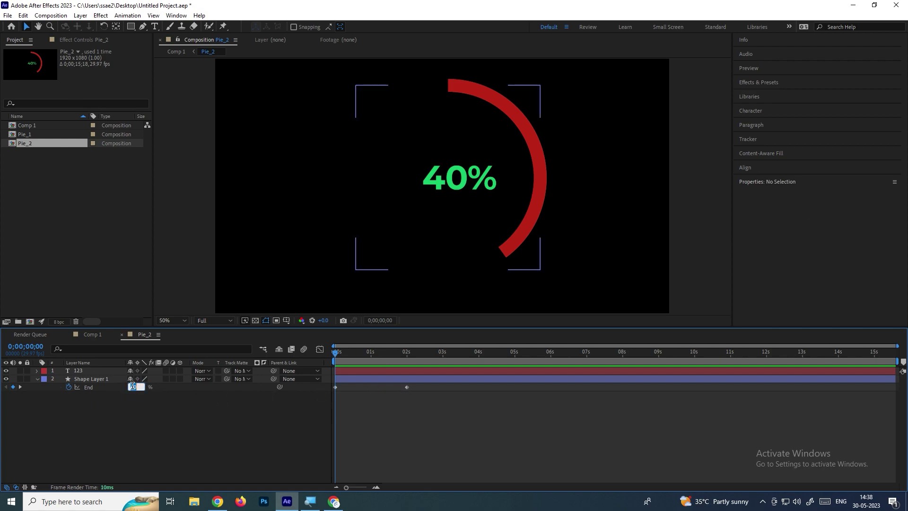
text(0)
key(Return)
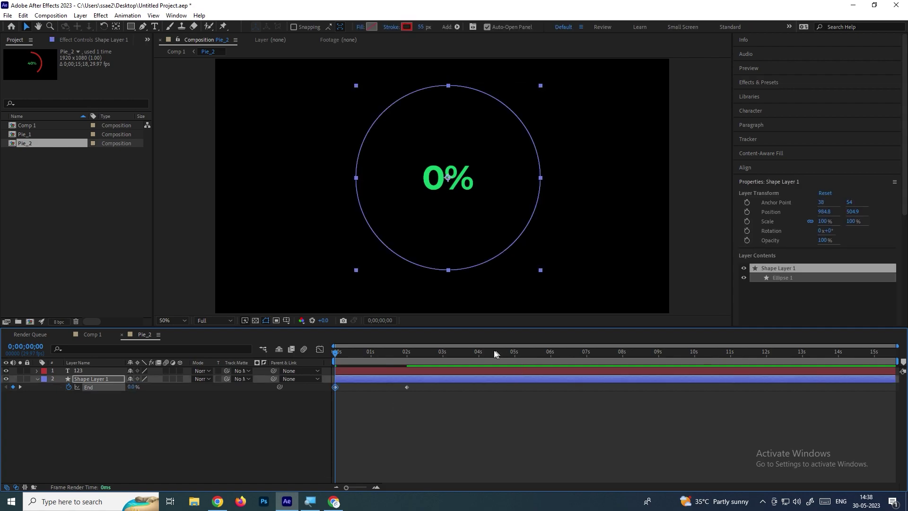
- Play back the ring animation in Pie_2 and then both rings together in Comp 1
key(space)
key(space)
click(92, 335)
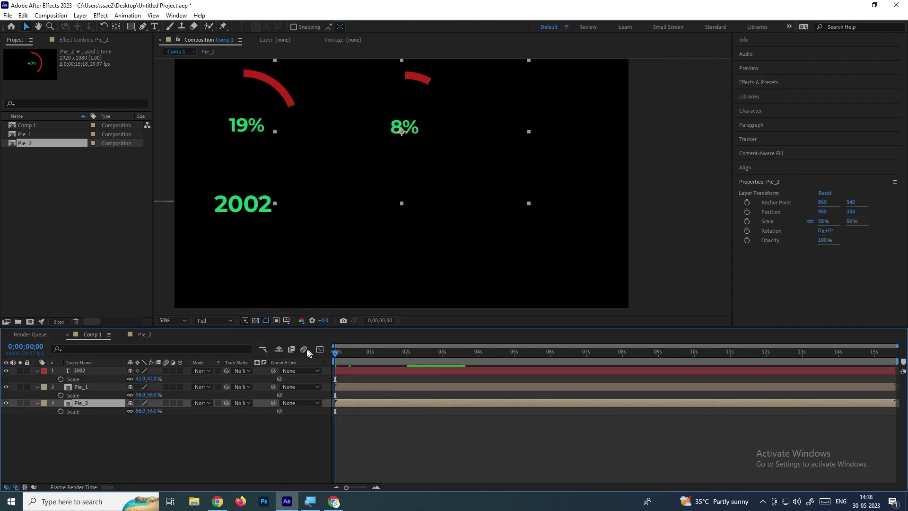
click(295, 431)
key(space)
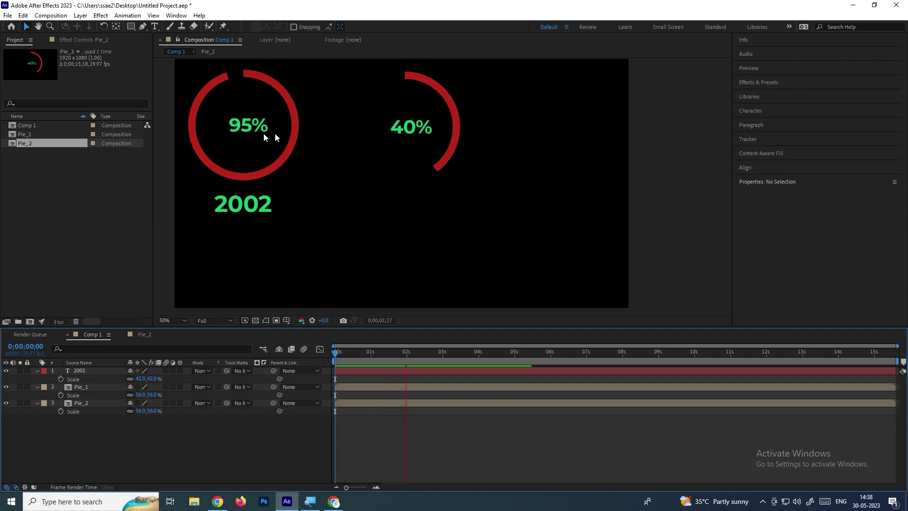
key(space)
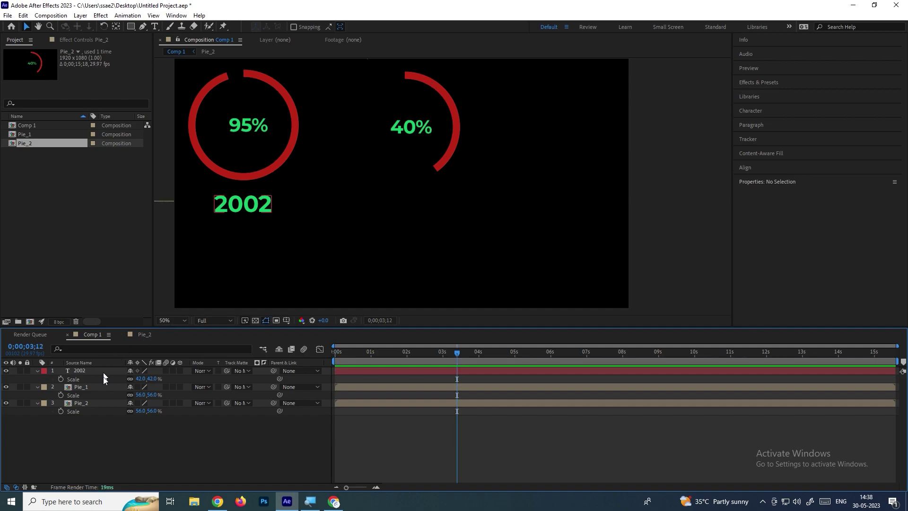
- Move Pie_2's second End keyframe earlier, to just before 1 second, and preview the result in Comp 1
double_click(95, 401)
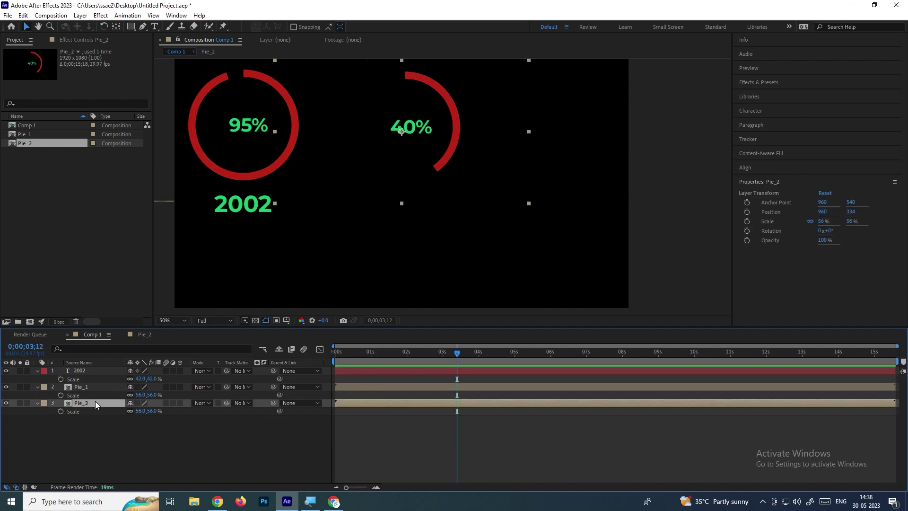
drag(407, 388, 366, 387)
click(42, 335)
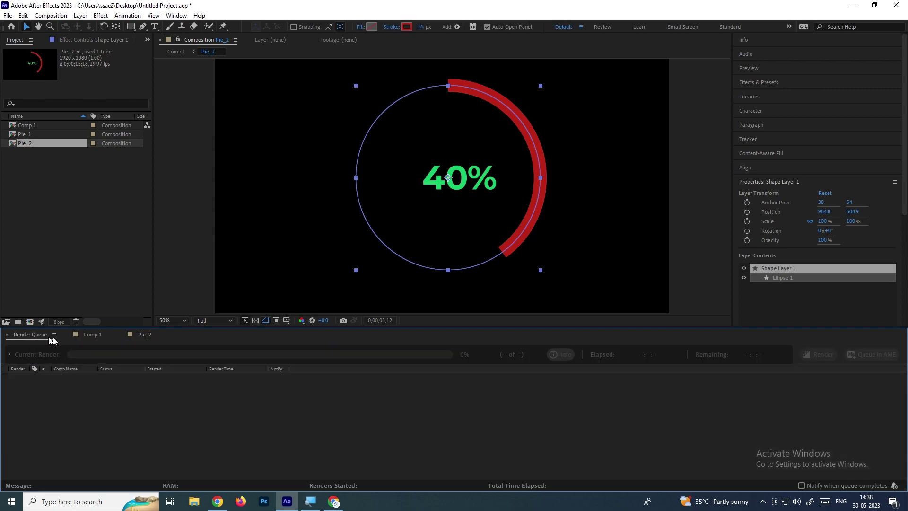
click(92, 334)
drag(387, 358, 268, 351)
key(space)
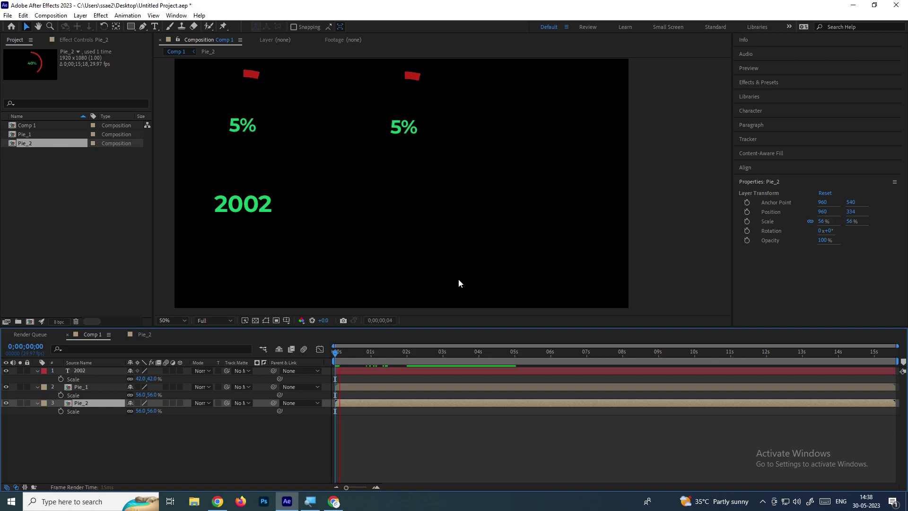
- Try placing the 2002 label under the second ring at 868, 644, and undo the move
click(92, 371)
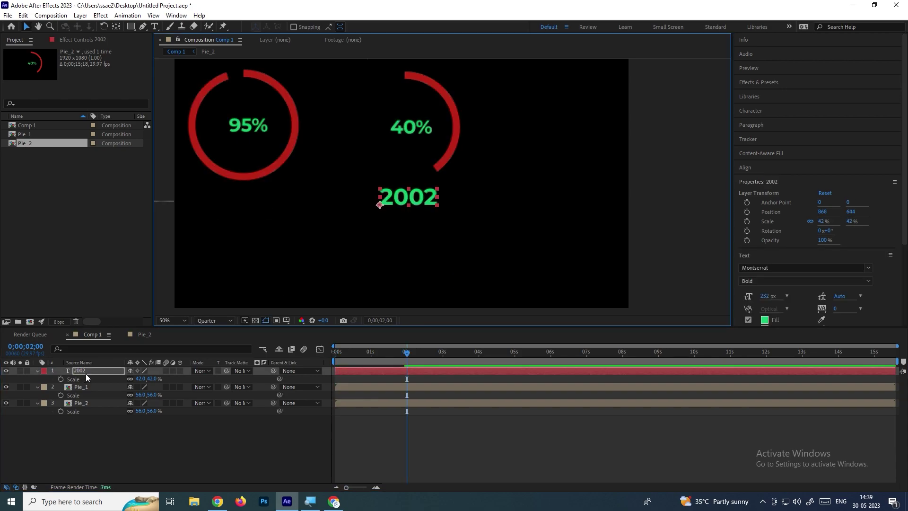
key(ctrl+z)
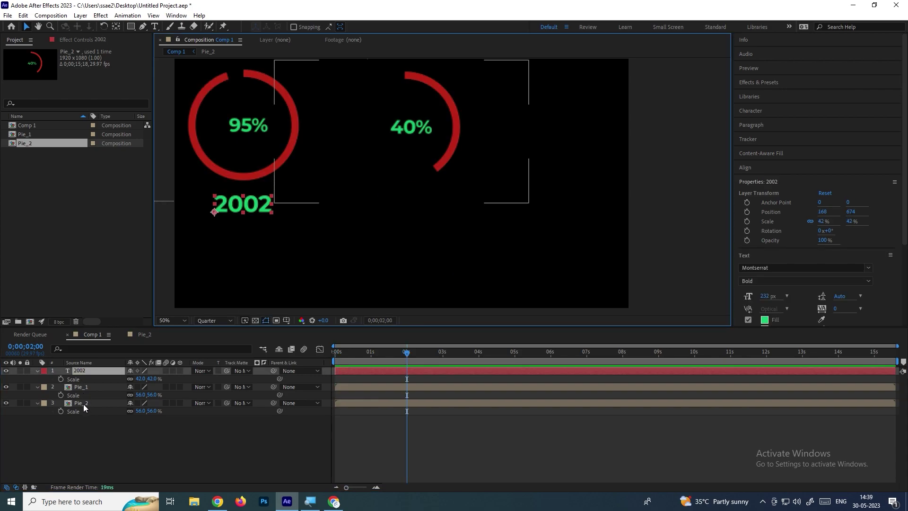
- Examine the layers inside the Pie_2 and Pie_1 compositions
double_click(83, 404)
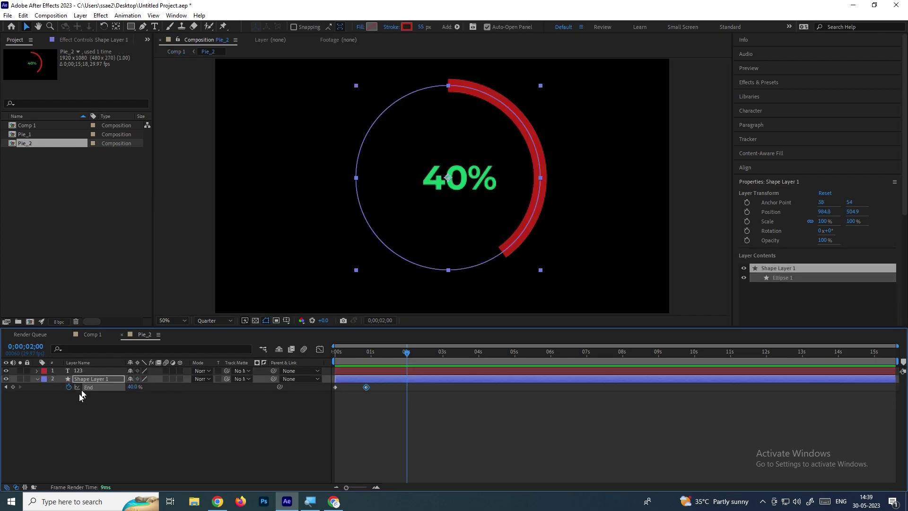
click(65, 393)
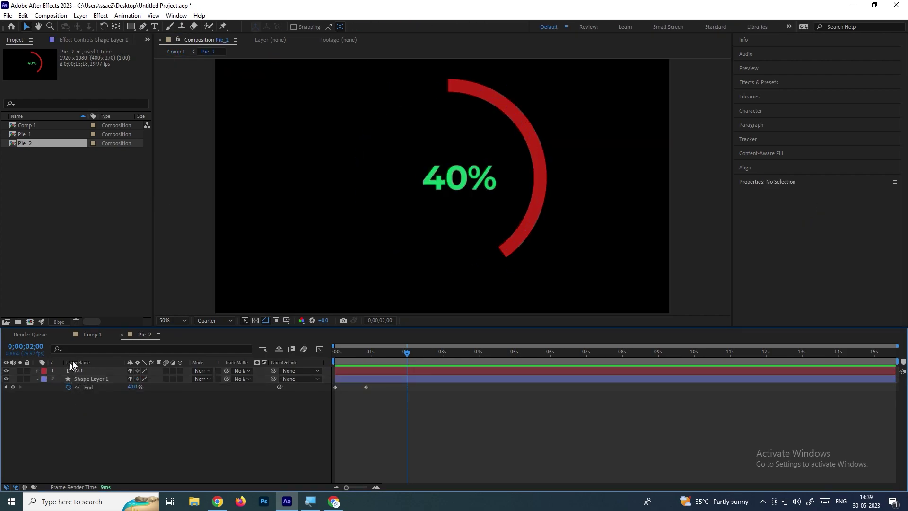
click(93, 334)
click(82, 387)
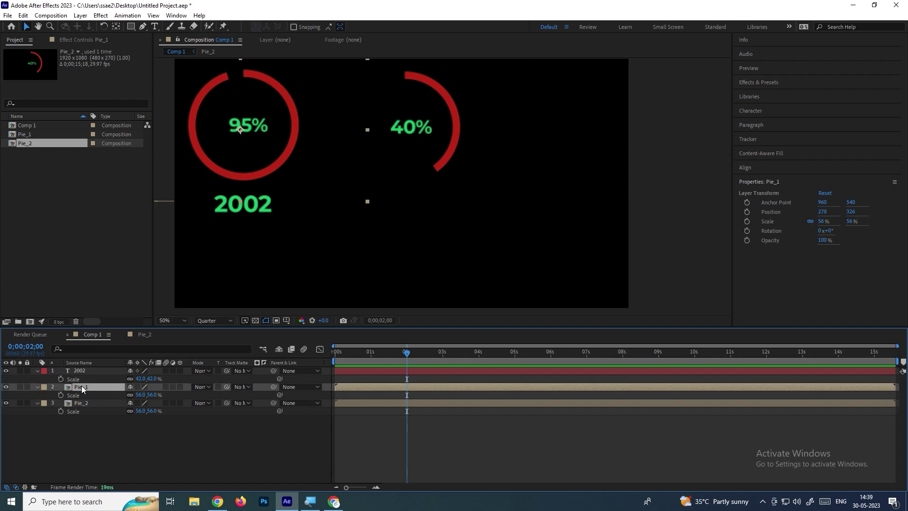
double_click(82, 387)
click(142, 334)
click(158, 378)
click(163, 406)
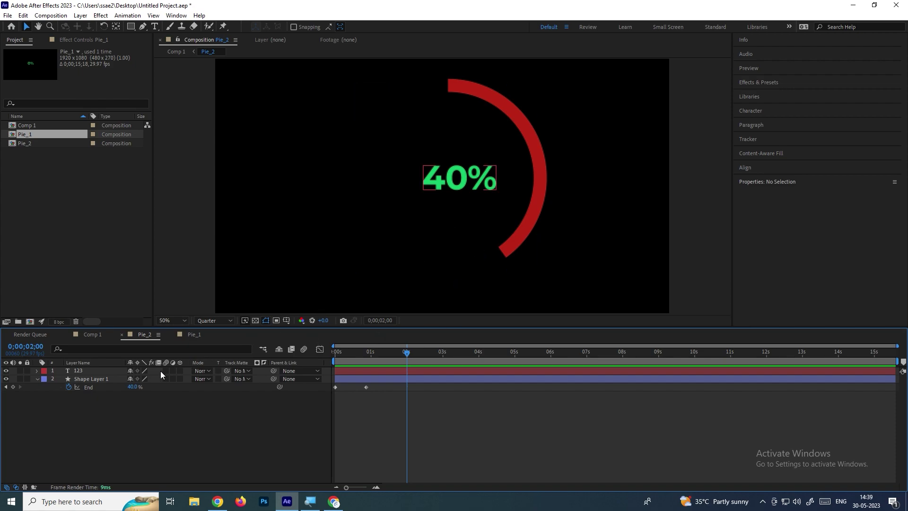
click(228, 390)
- Undo the edits back to the point before precomposing, with the 123 text and Shape Layer 1 directly in Comp 1
key(ctrl+z)
key(ctrl+z)
key(ctrl+z)
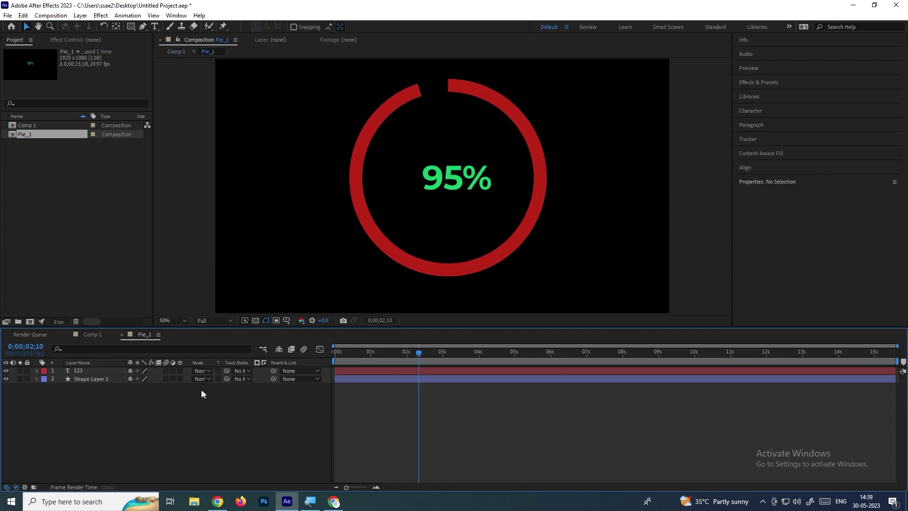
key(Home)
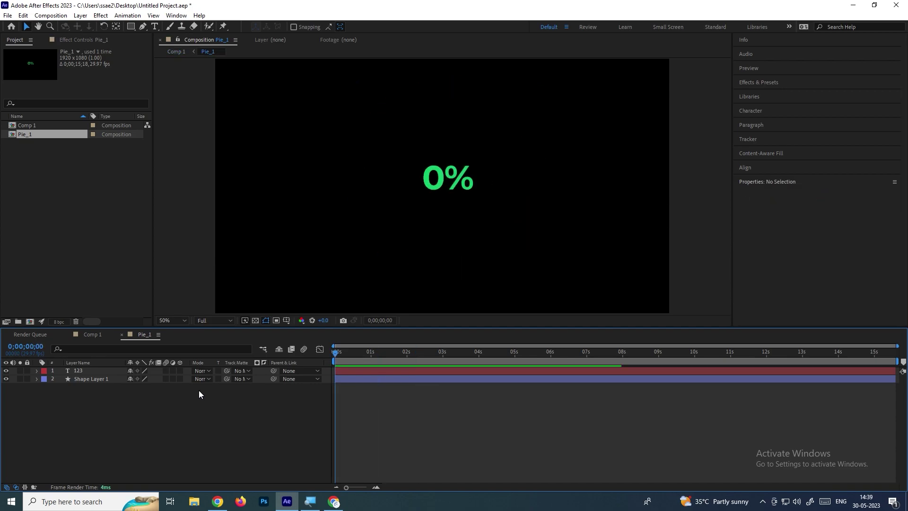
key(ctrl+z)
key(ctrl+z)
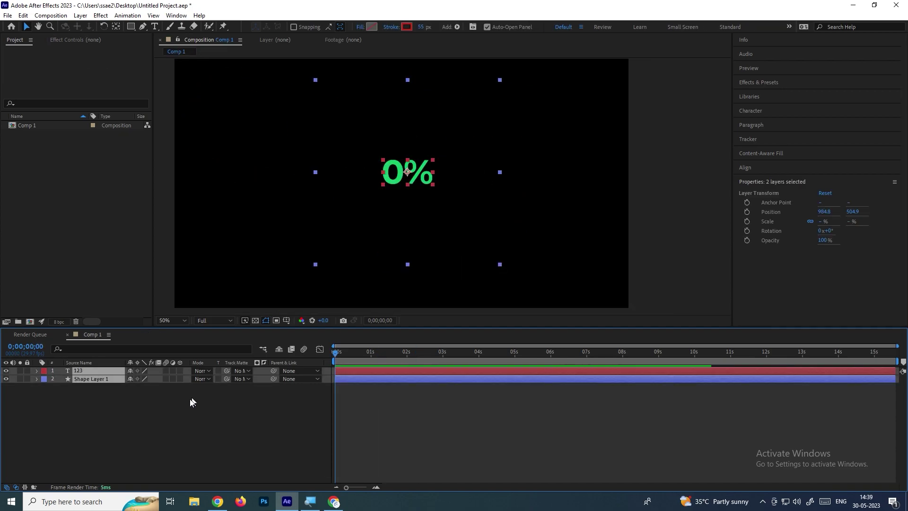
- Play and scrub the single ring and its percentage number in Comp 1
click(172, 408)
key(space)
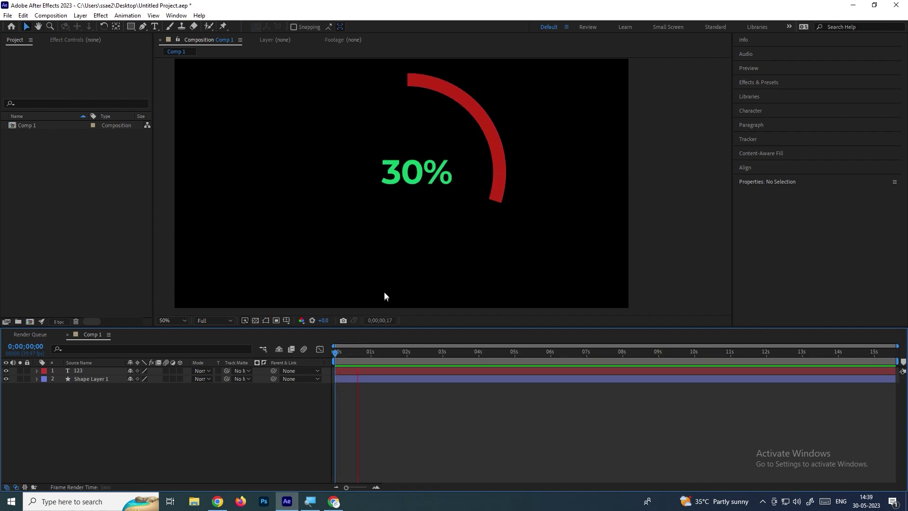
key(space)
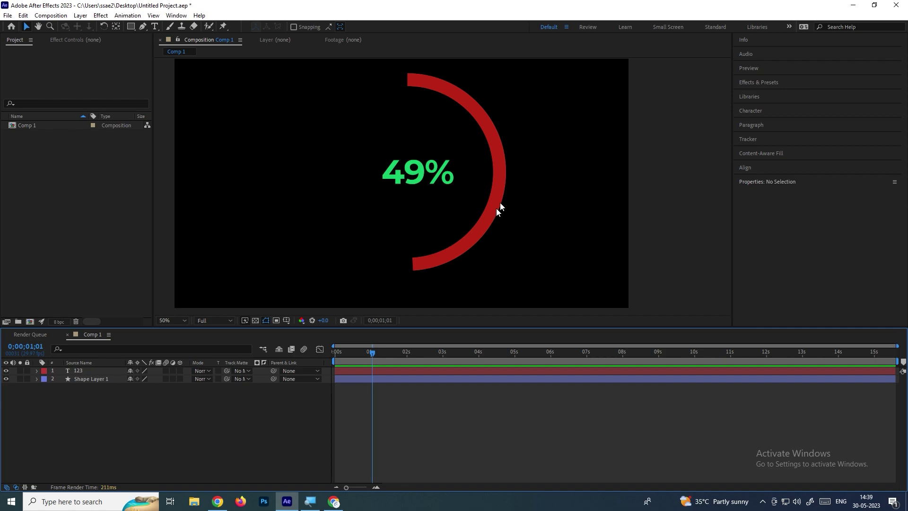
drag(387, 353, 344, 341)
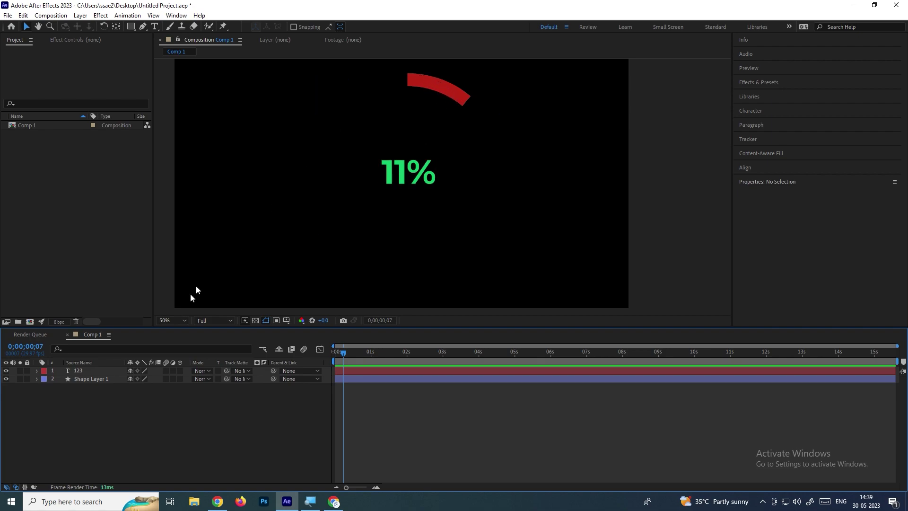
- Try lowering Shape Layer 1's opacity to 8%, and restore the layer to full opacity
click(94, 379)
key(t)
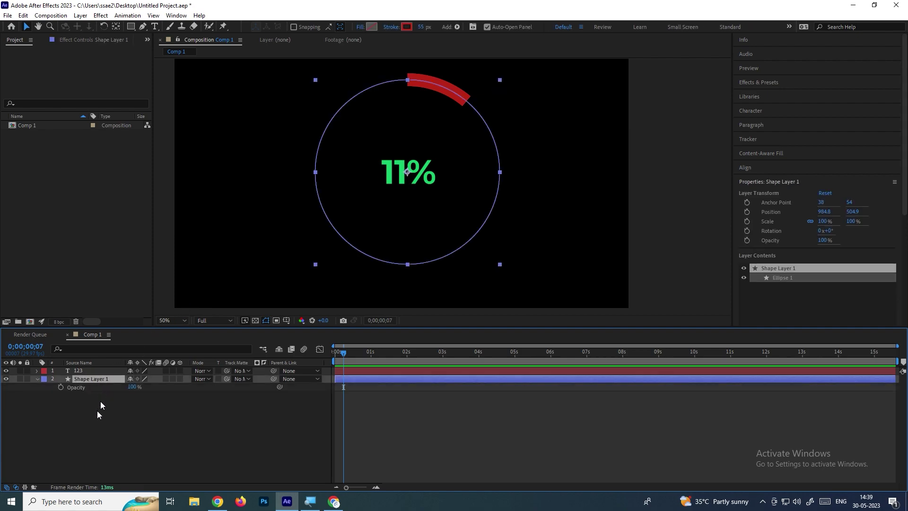
drag(133, 387, 88, 393)
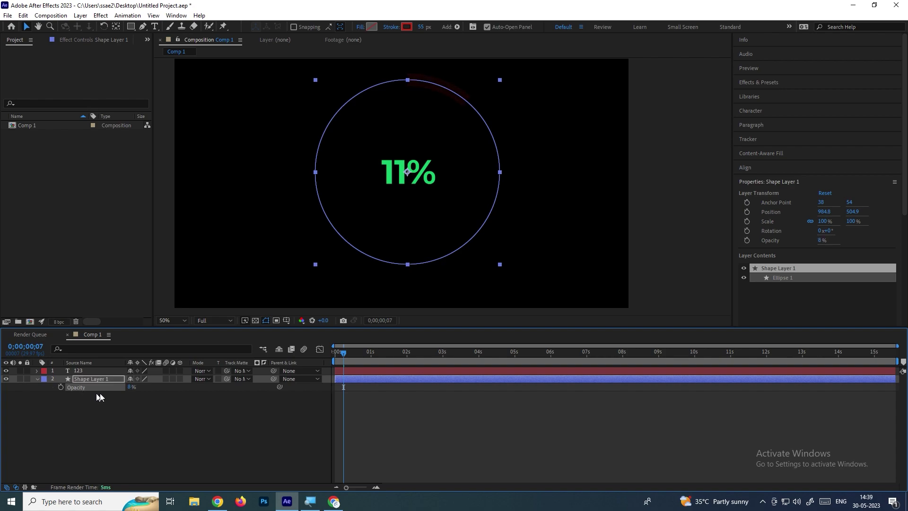
click(136, 385)
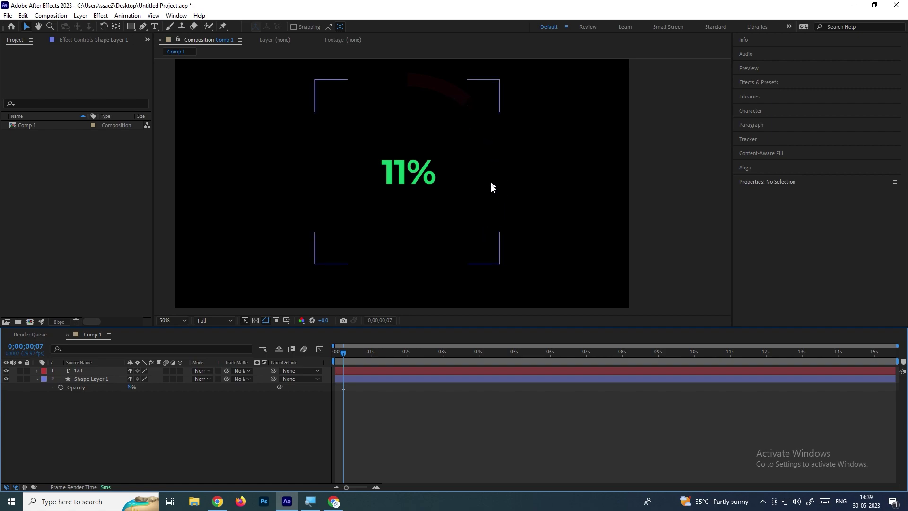
click(396, 237)
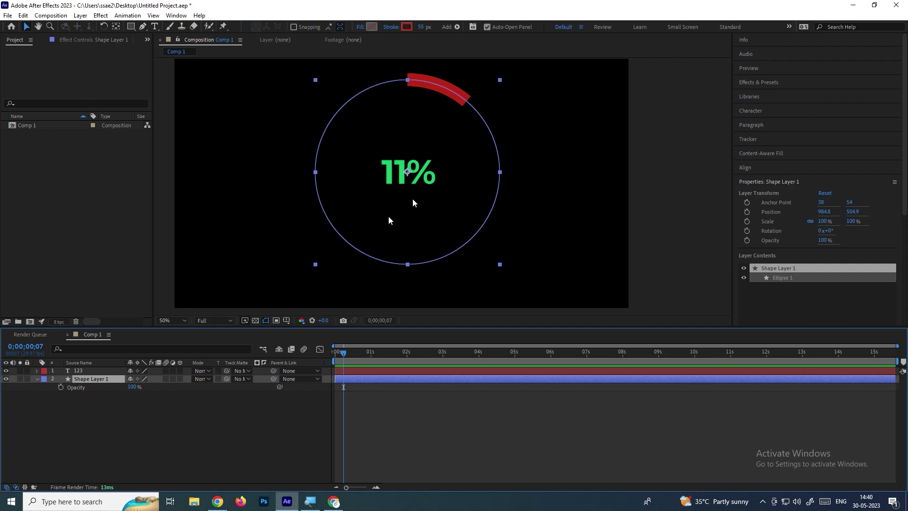
- Examine Shape Layer 1's Ellipse 1, Trim Paths 1 and Transform properties
click(38, 380)
click(38, 379)
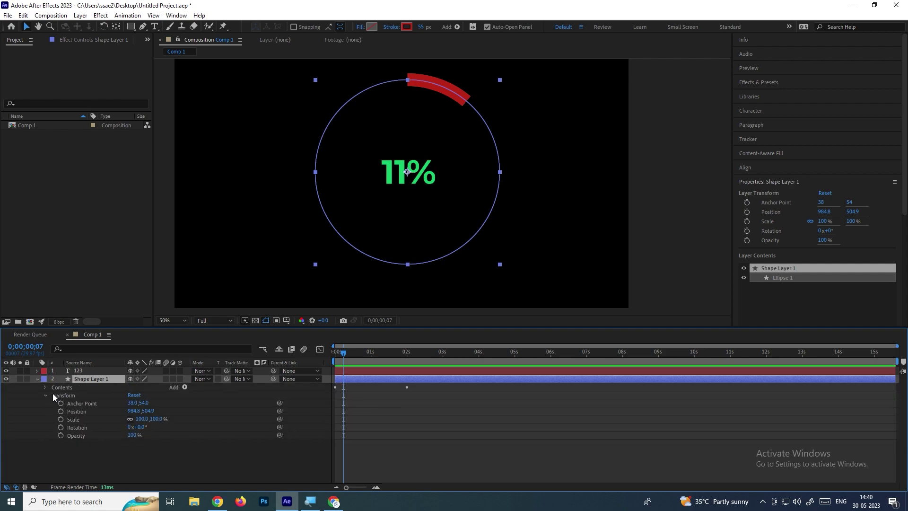
click(46, 395)
click(45, 388)
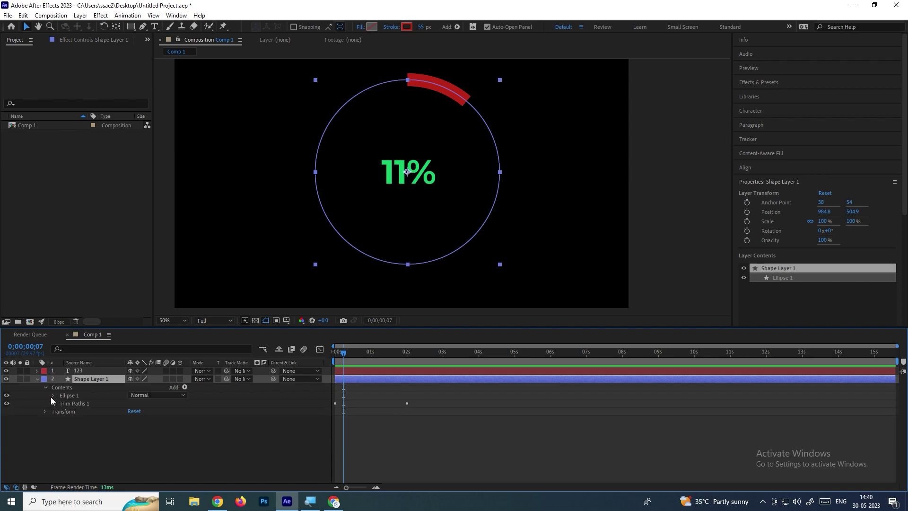
click(53, 396)
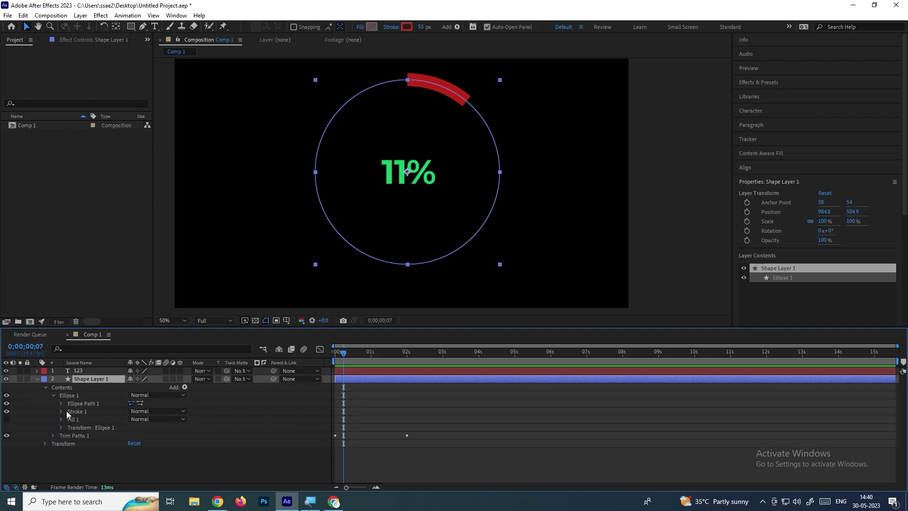
click(53, 436)
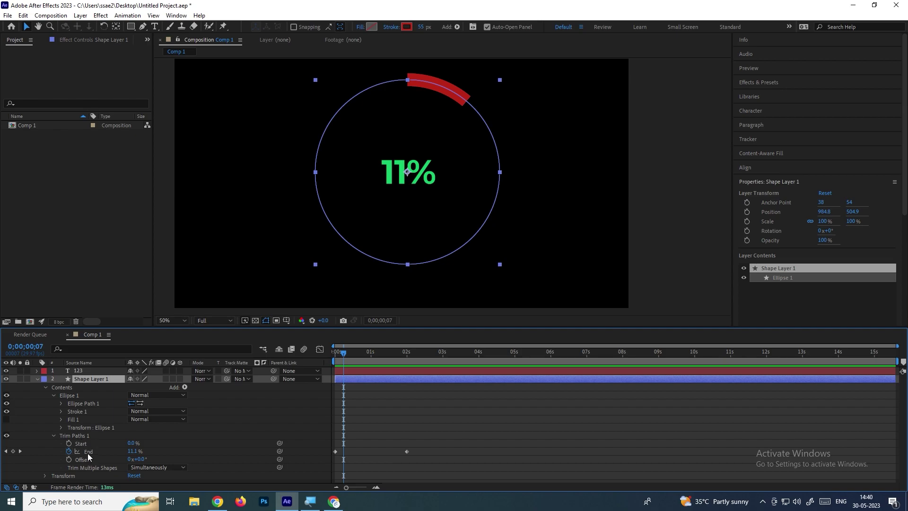
click(65, 473)
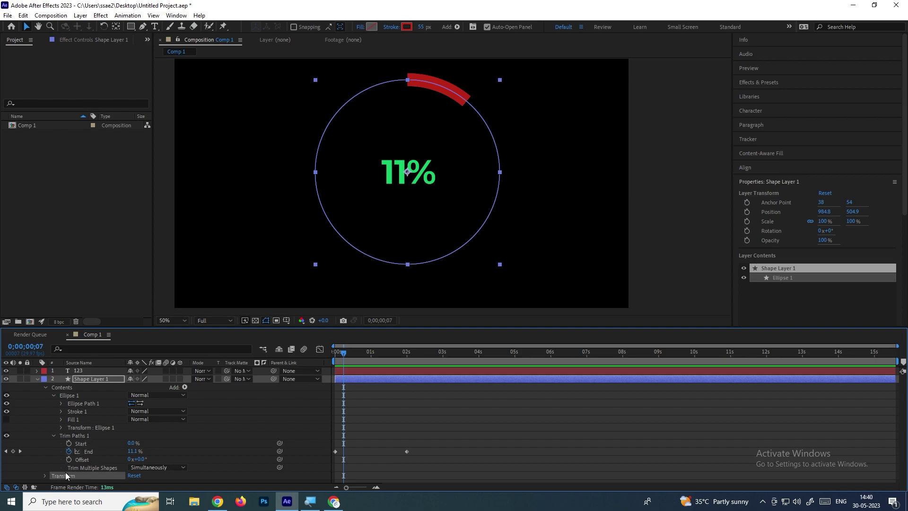
click(46, 475)
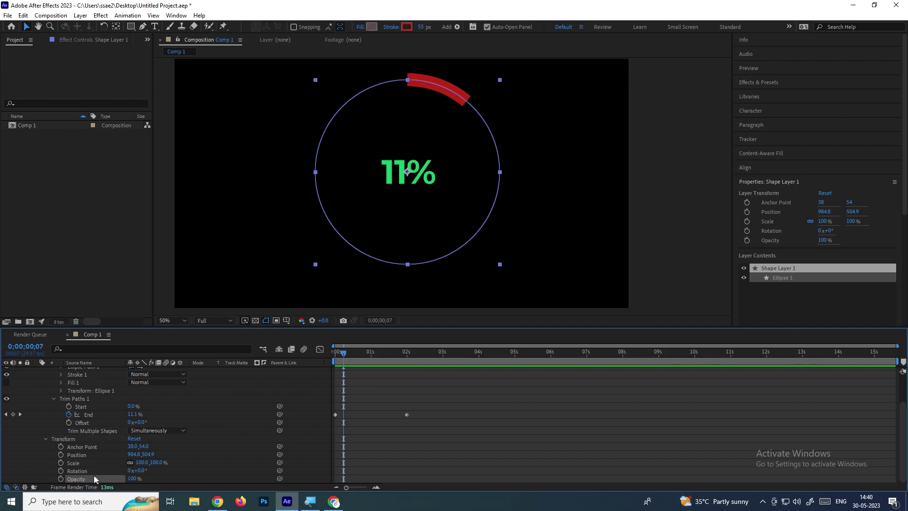
- Add an expression to Shape Layer 1's Opacity that links it to the End property of Trim Paths 1
alt+click(60, 479)
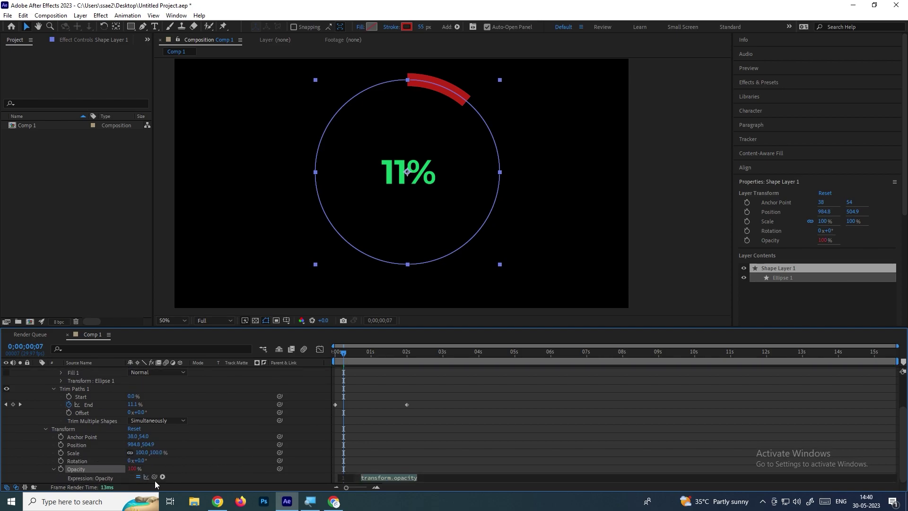
drag(155, 477, 97, 407)
click(401, 424)
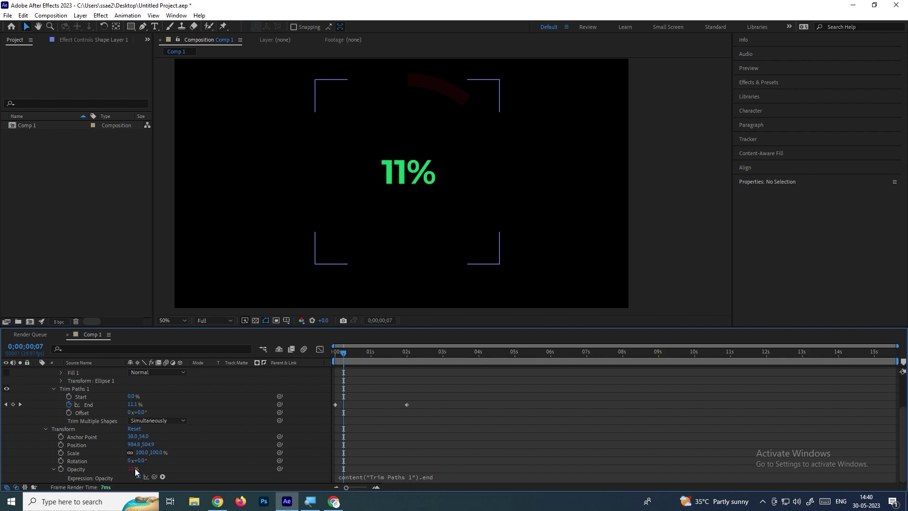
- Play and scrub Comp 1 to check how the ring's opacity follows the Trim Paths 1 End value
key(space)
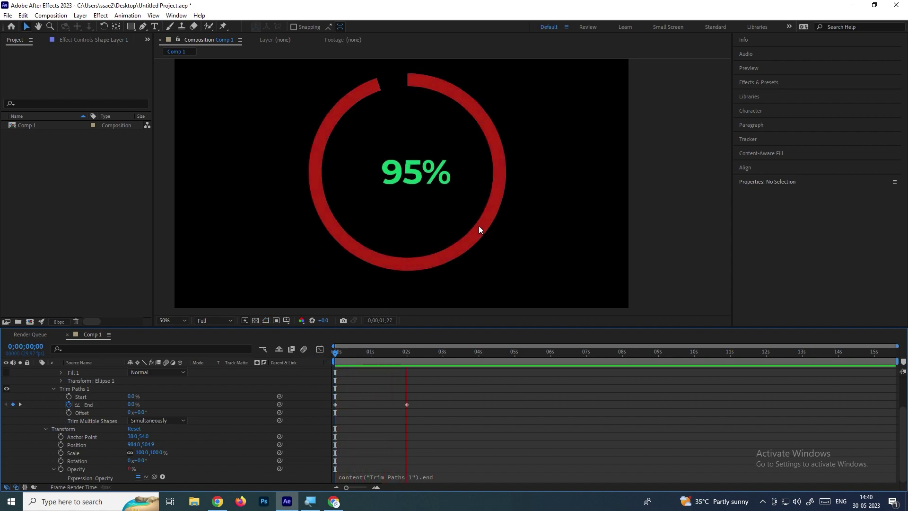
key(space)
drag(418, 350, 353, 357)
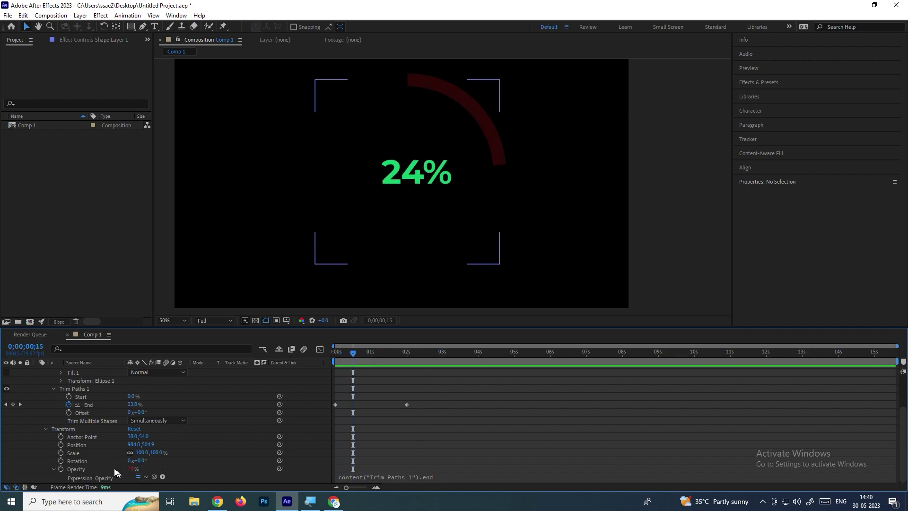
click(92, 469)
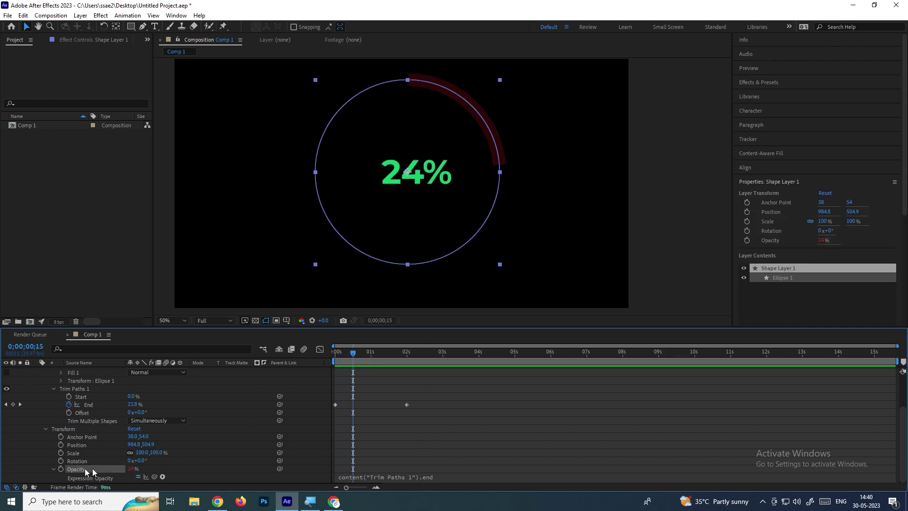
click(88, 405)
drag(353, 356, 391, 359)
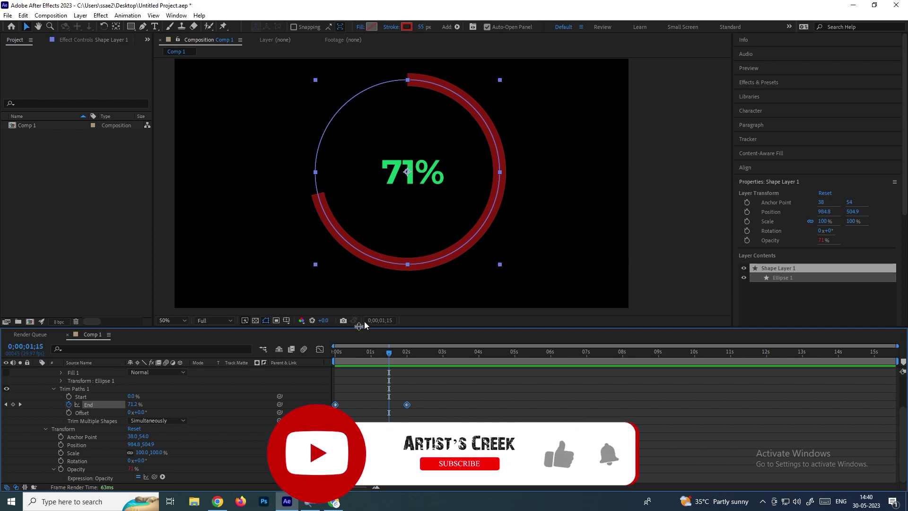
- Set the Trim Paths 1 End keyframe at the 2-second mark to 100%
click(407, 355)
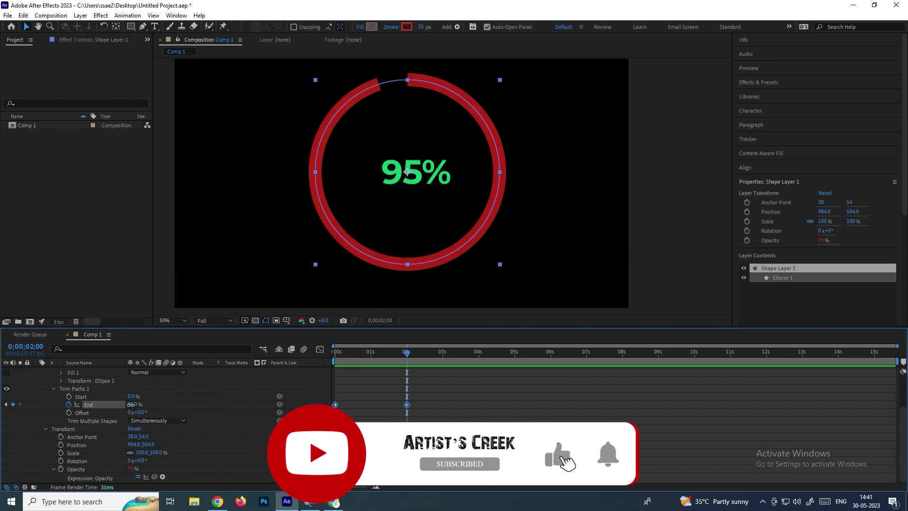
click(127, 404)
text(1)
key(Return)
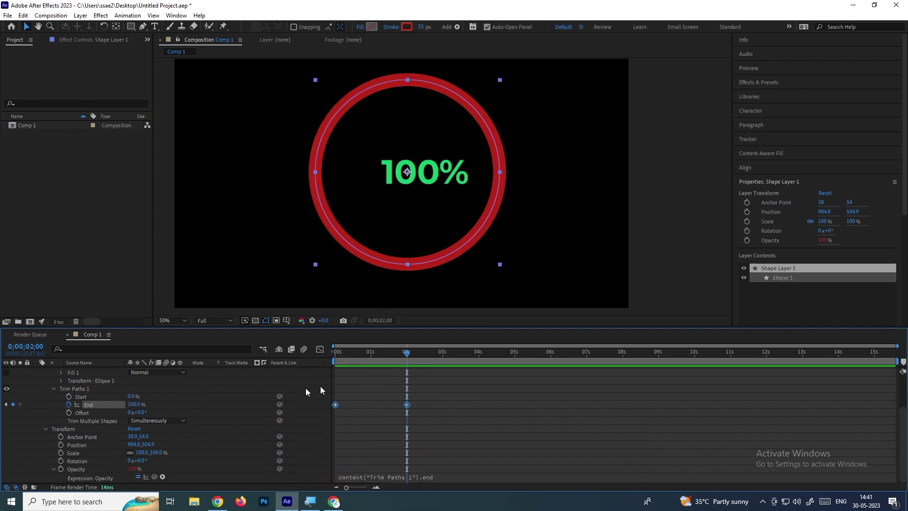